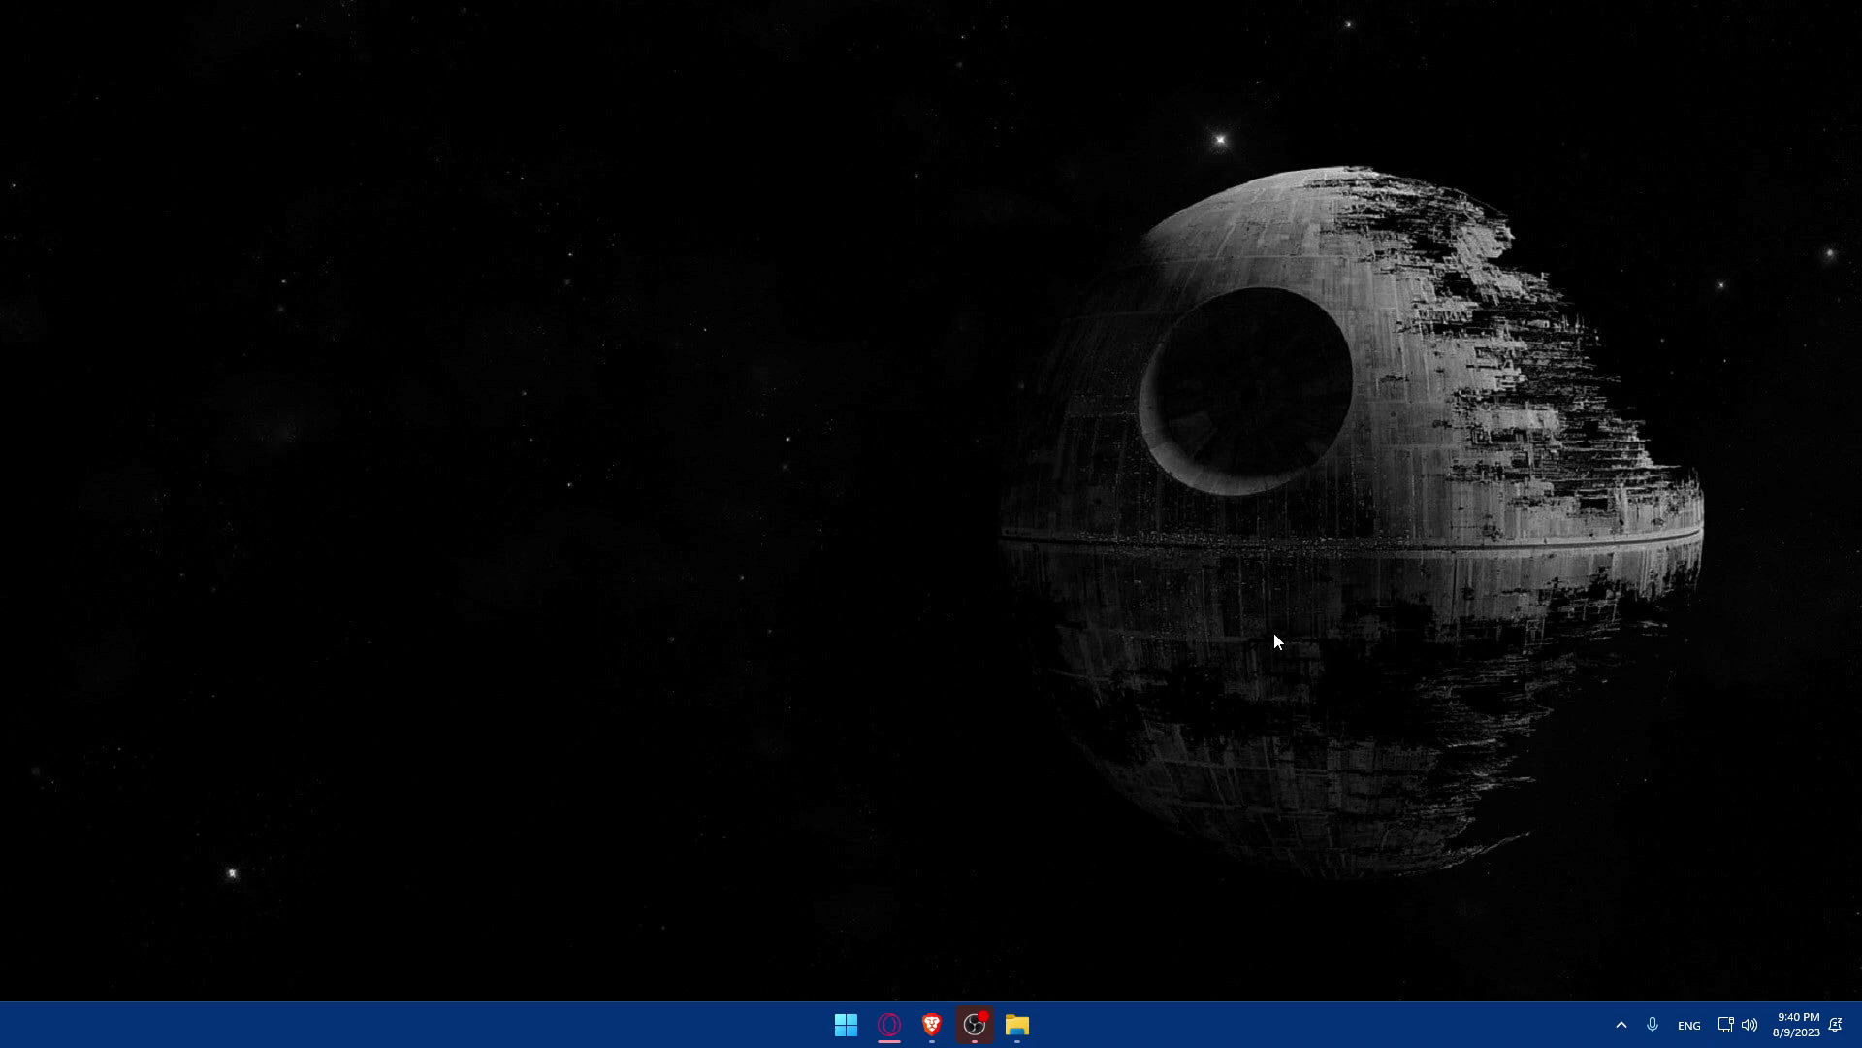
Search Google for 'chat gpt' and open OpenAI's Introducing ChatGPT article
click(937, 1022)
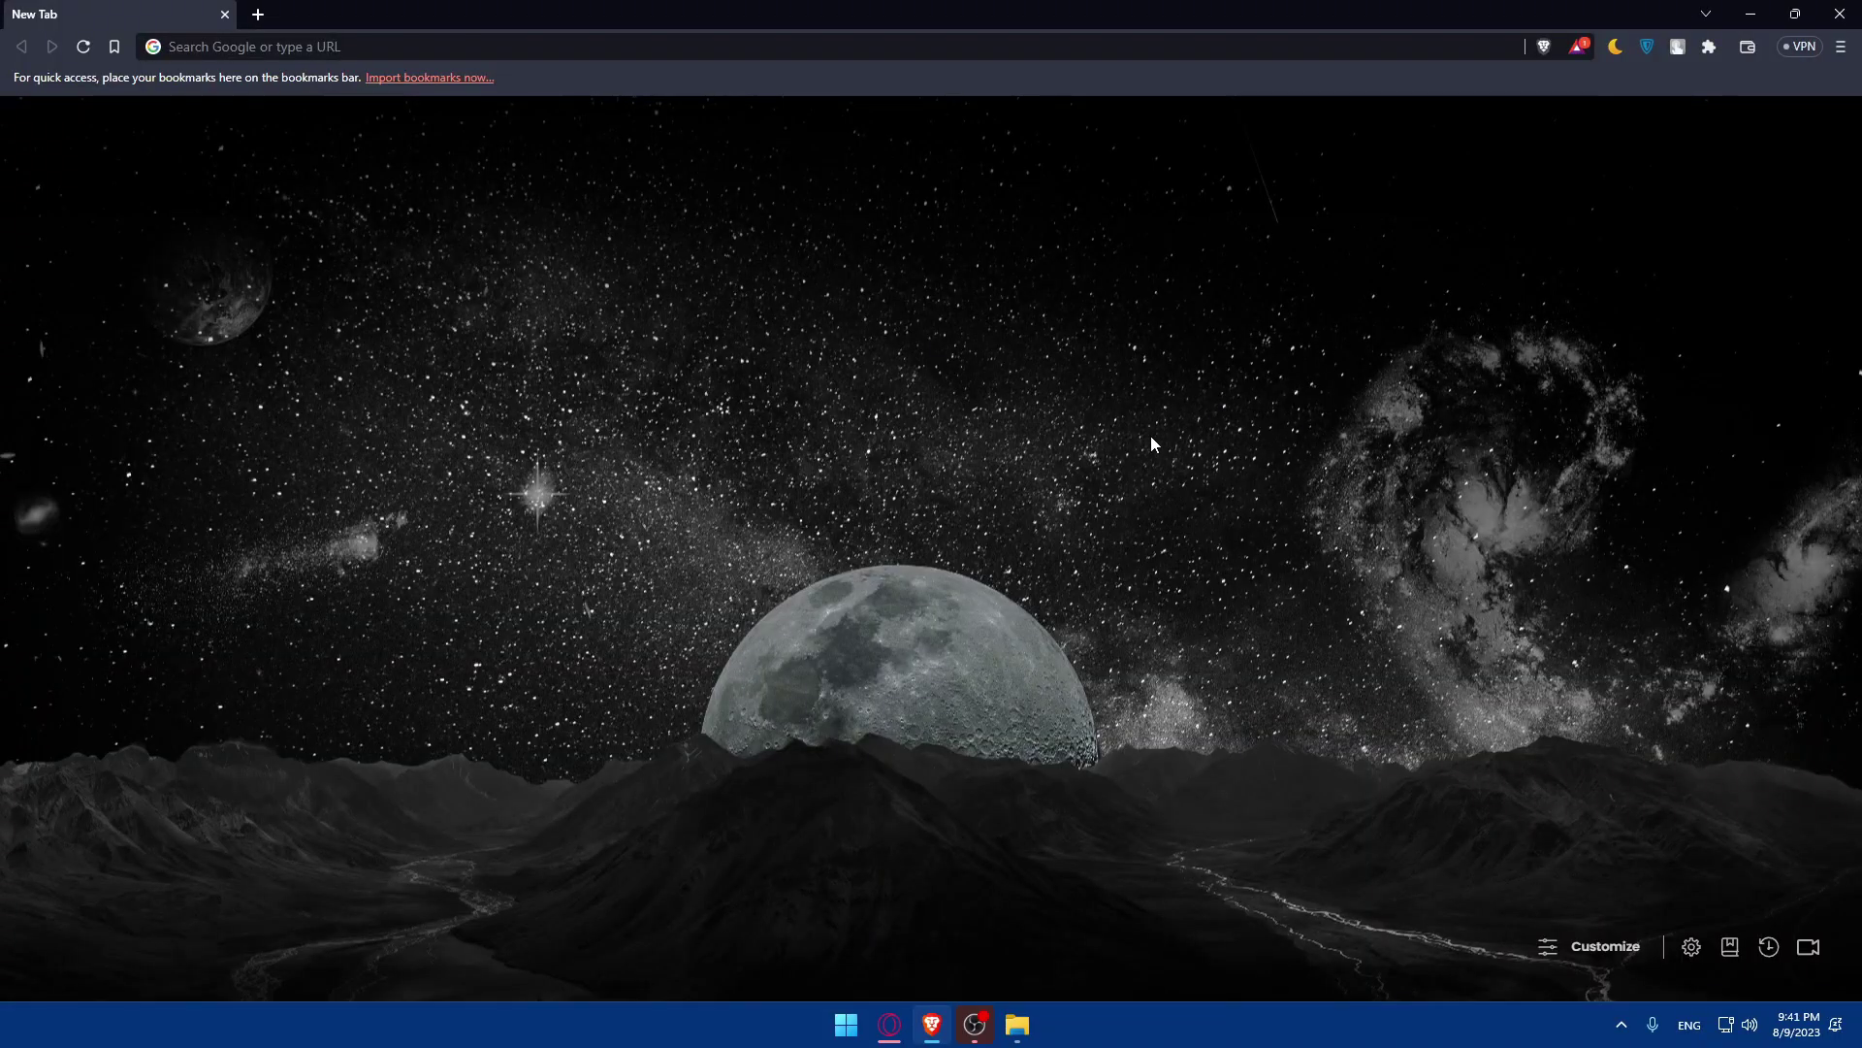
click(478, 47)
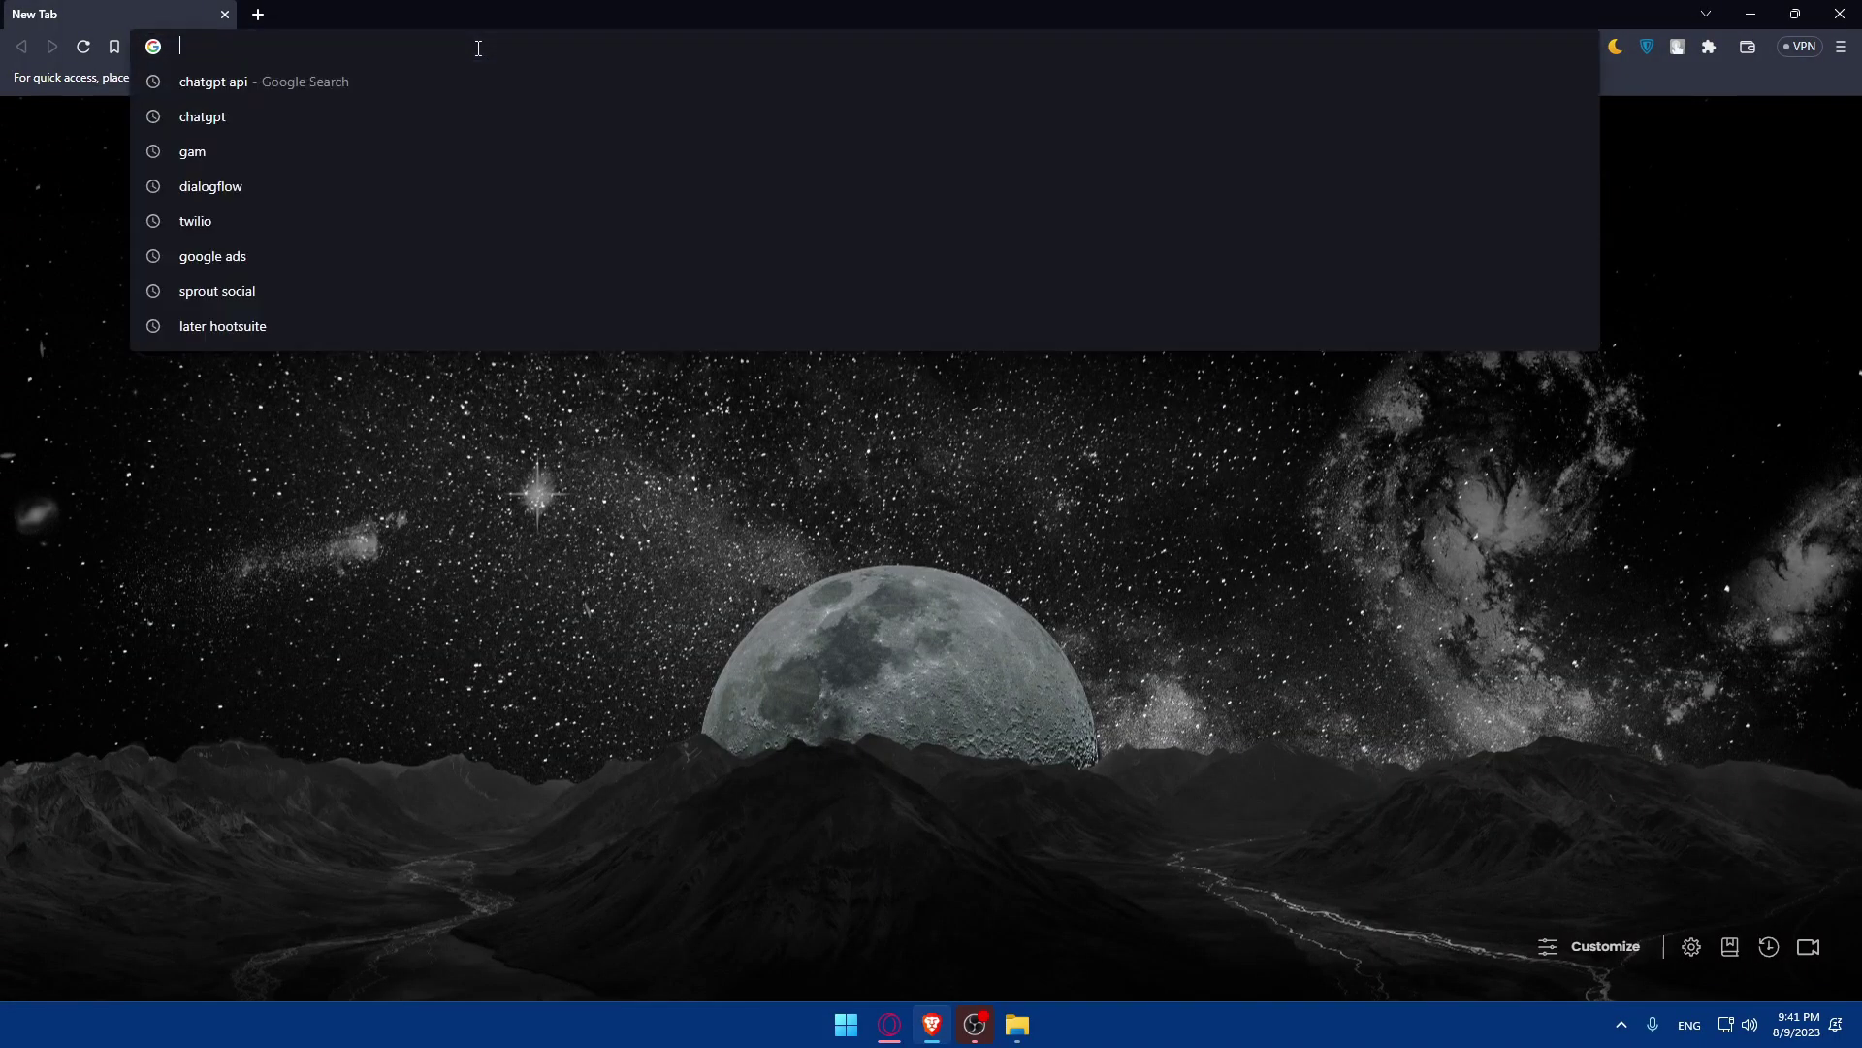
text(chat)
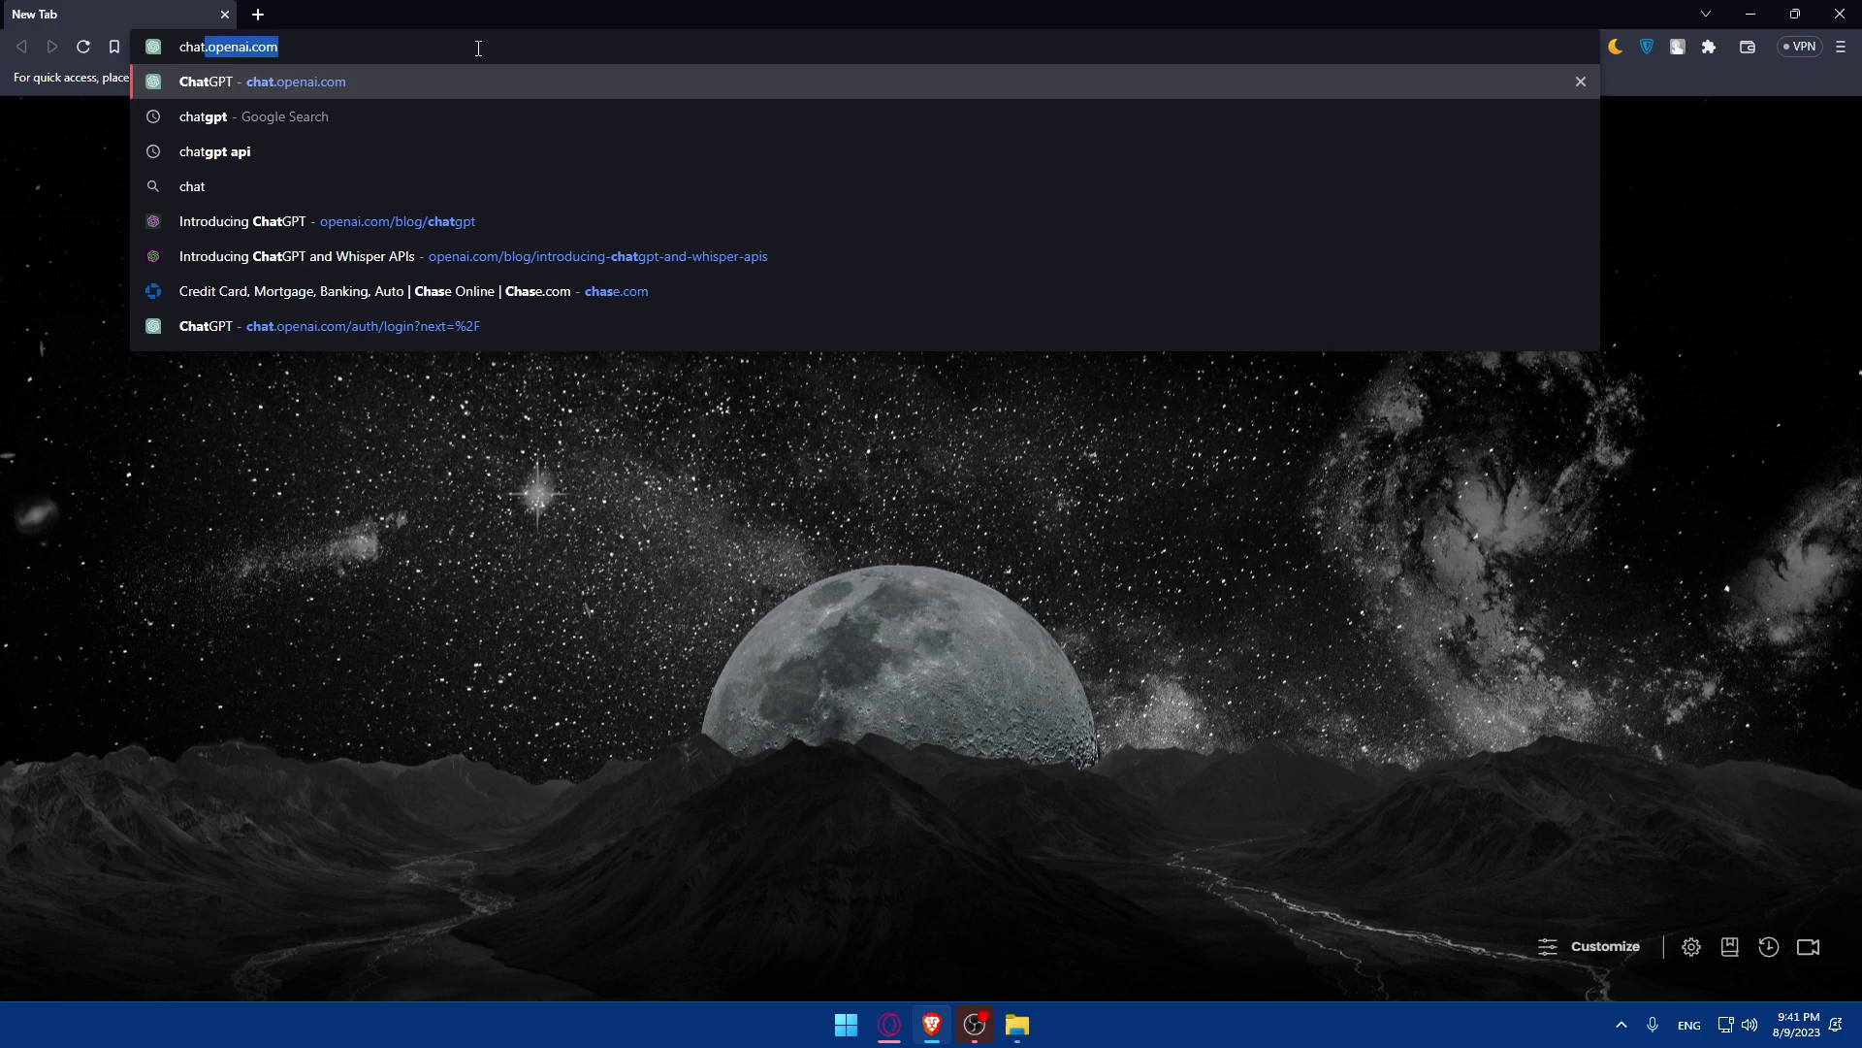
text( gpt)
key(Return)
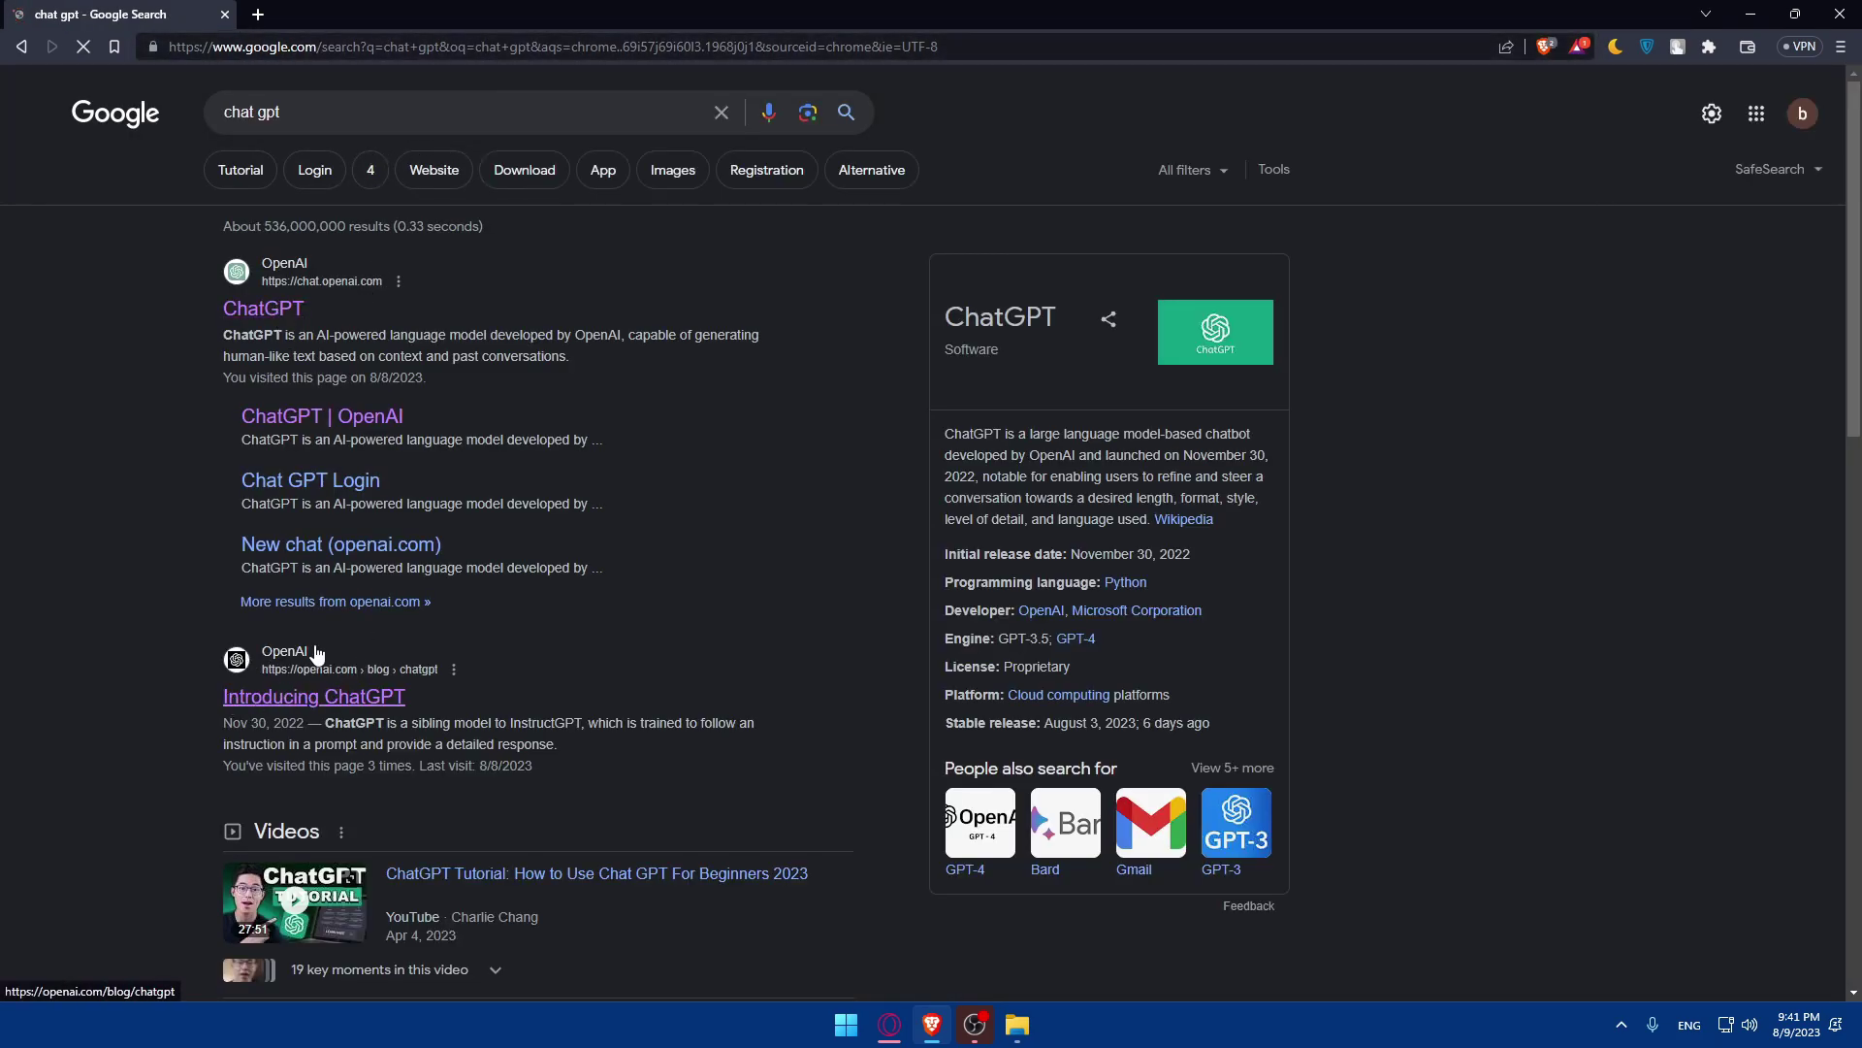
click(315, 698)
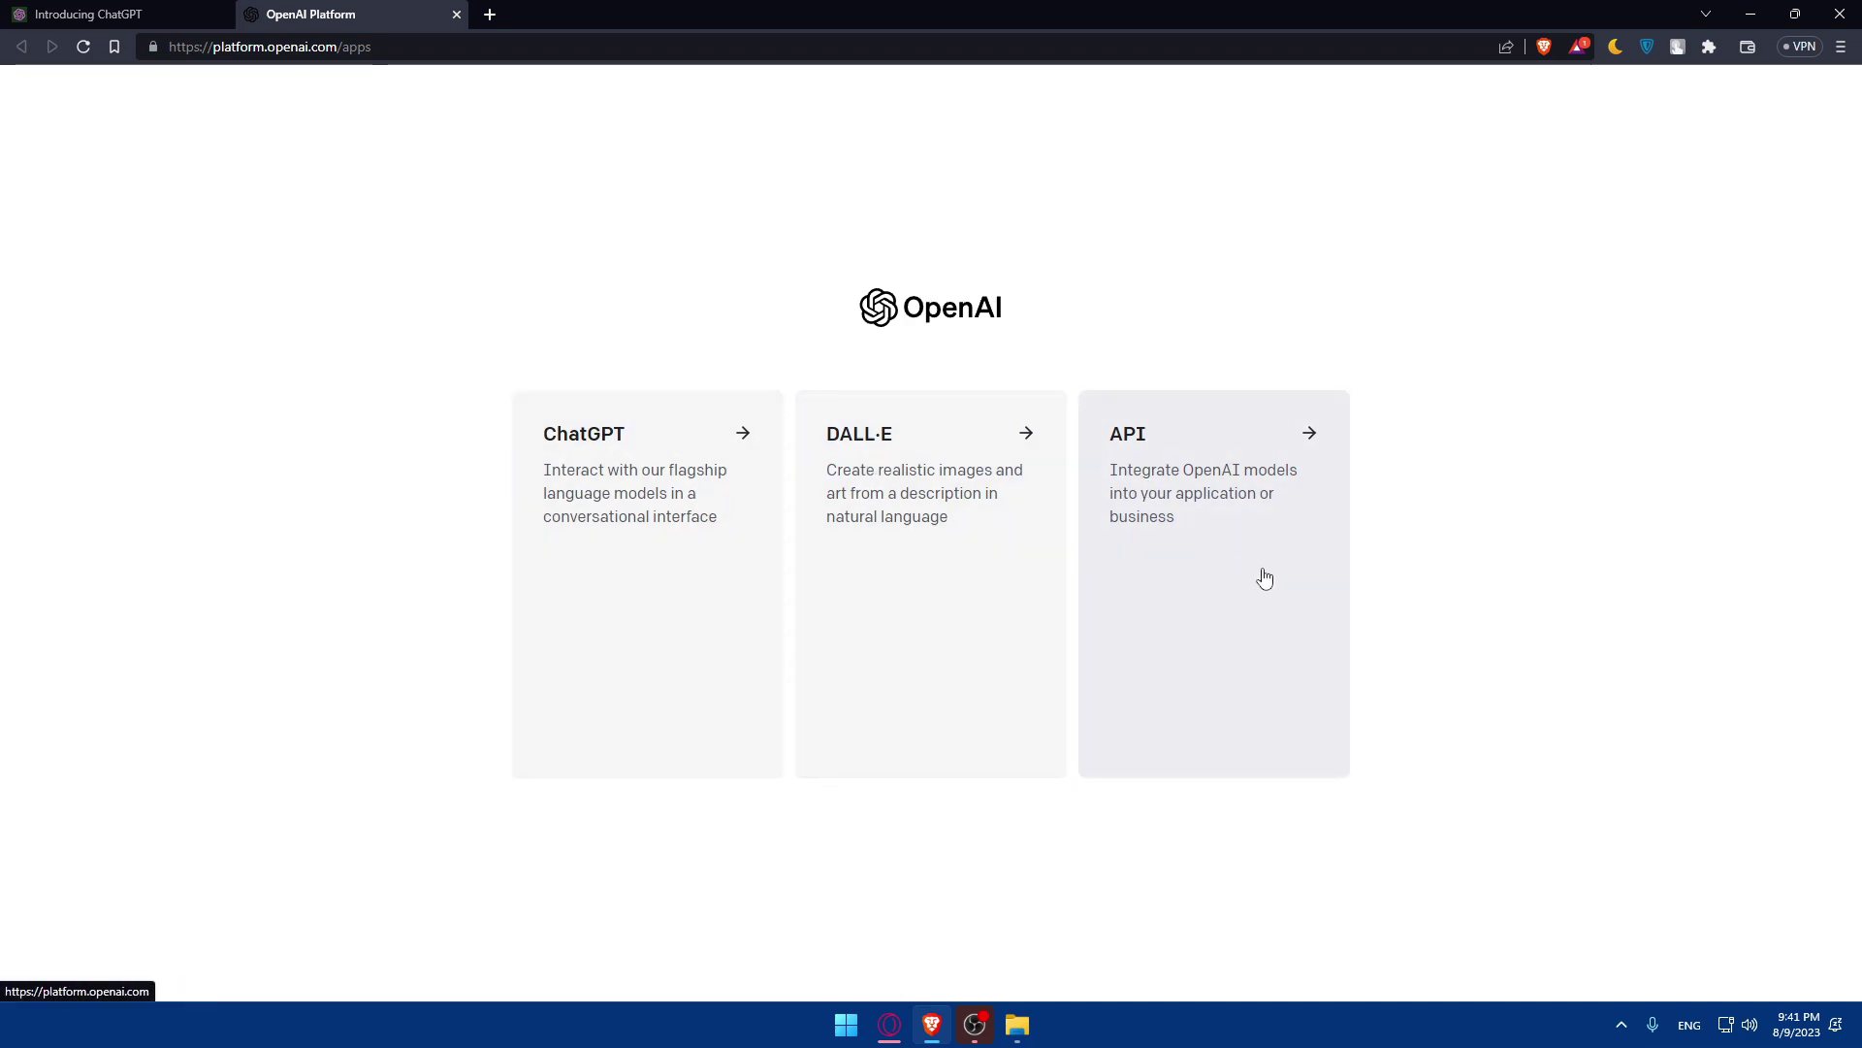
Open the API card, skim the Overview page, and go to the API reference's Introduction section
click(1228, 486)
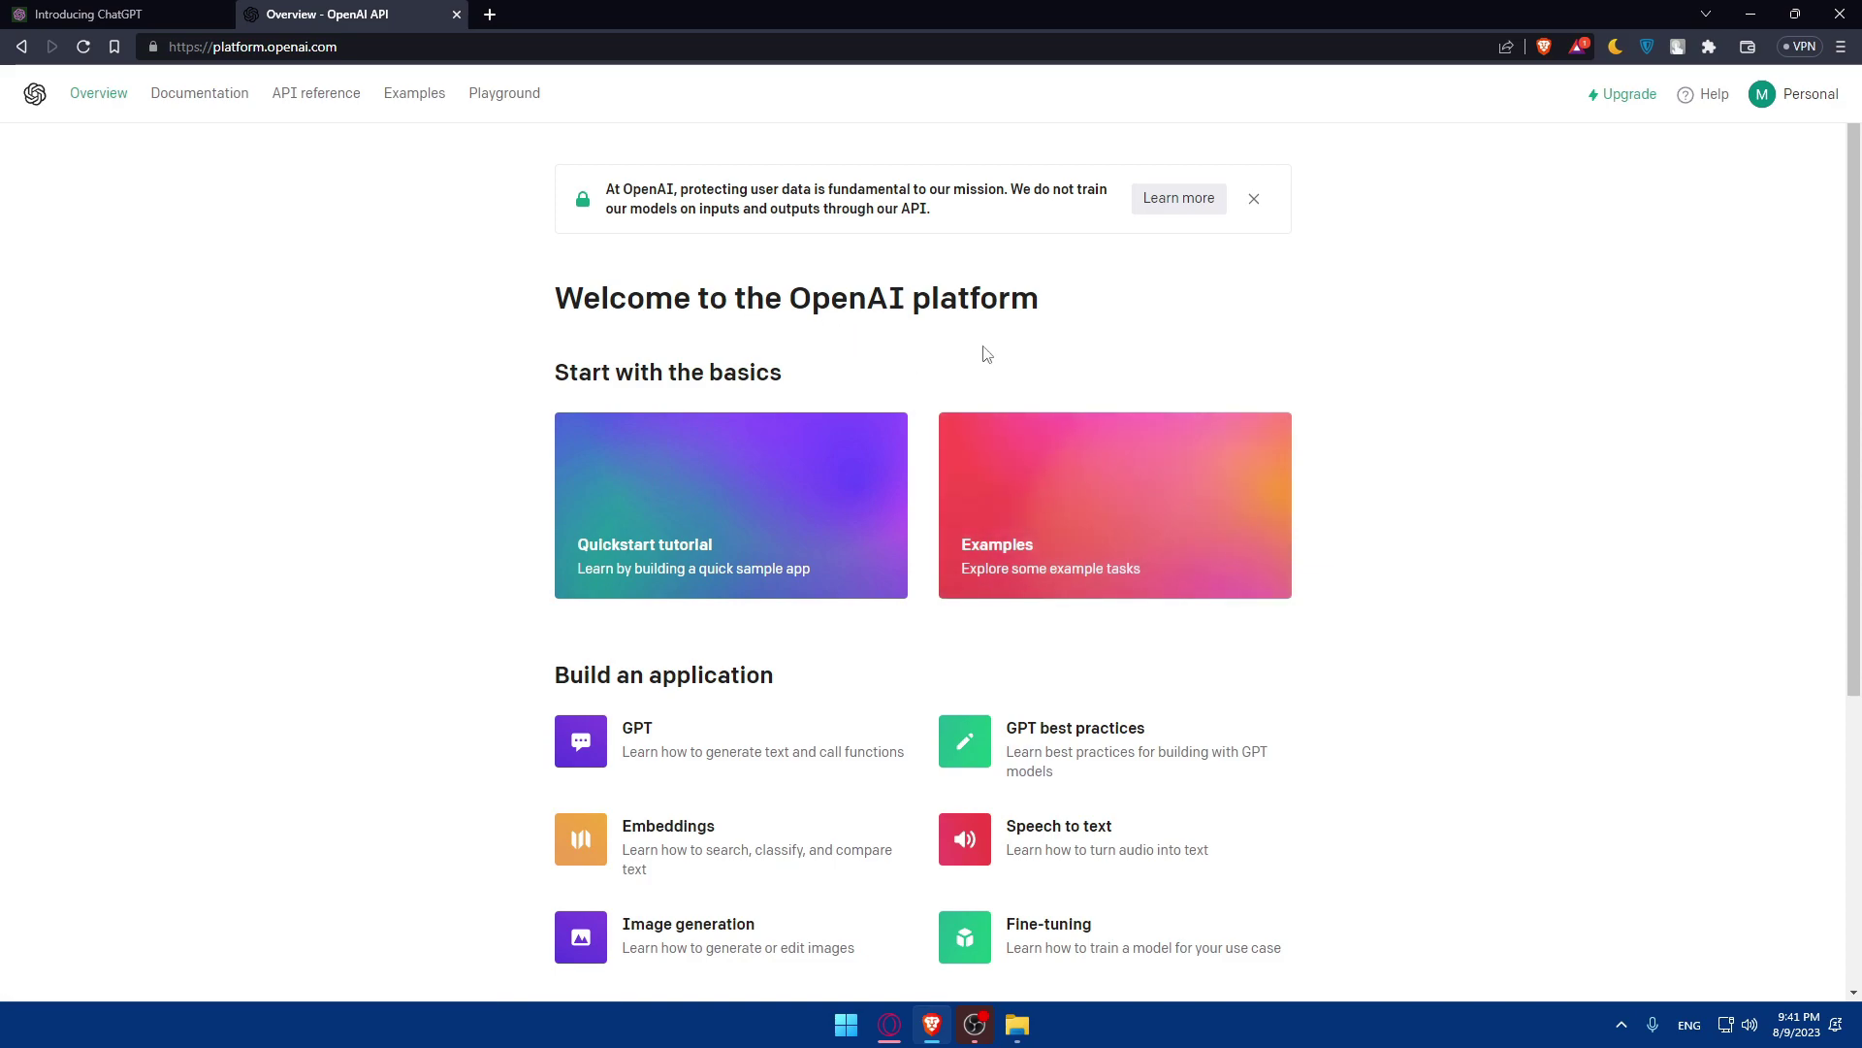
key(super+plus)
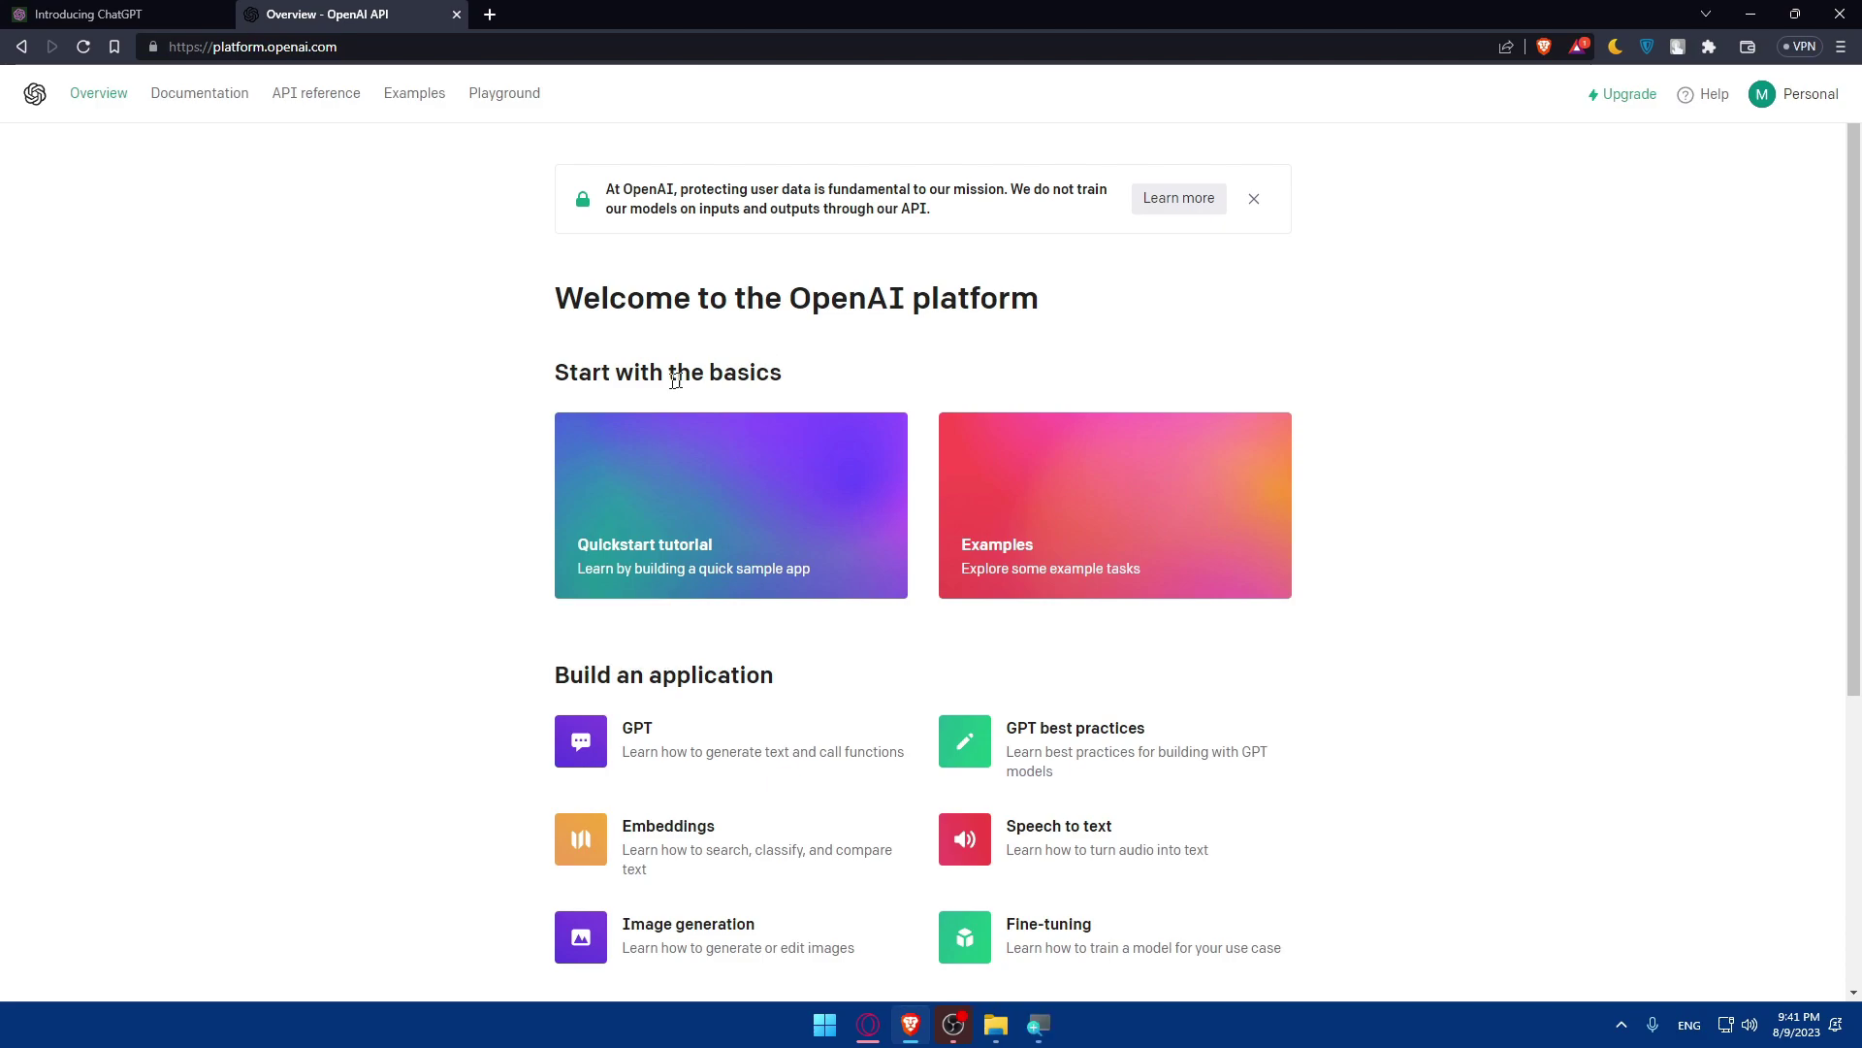
scroll(827, 532, down, 3)
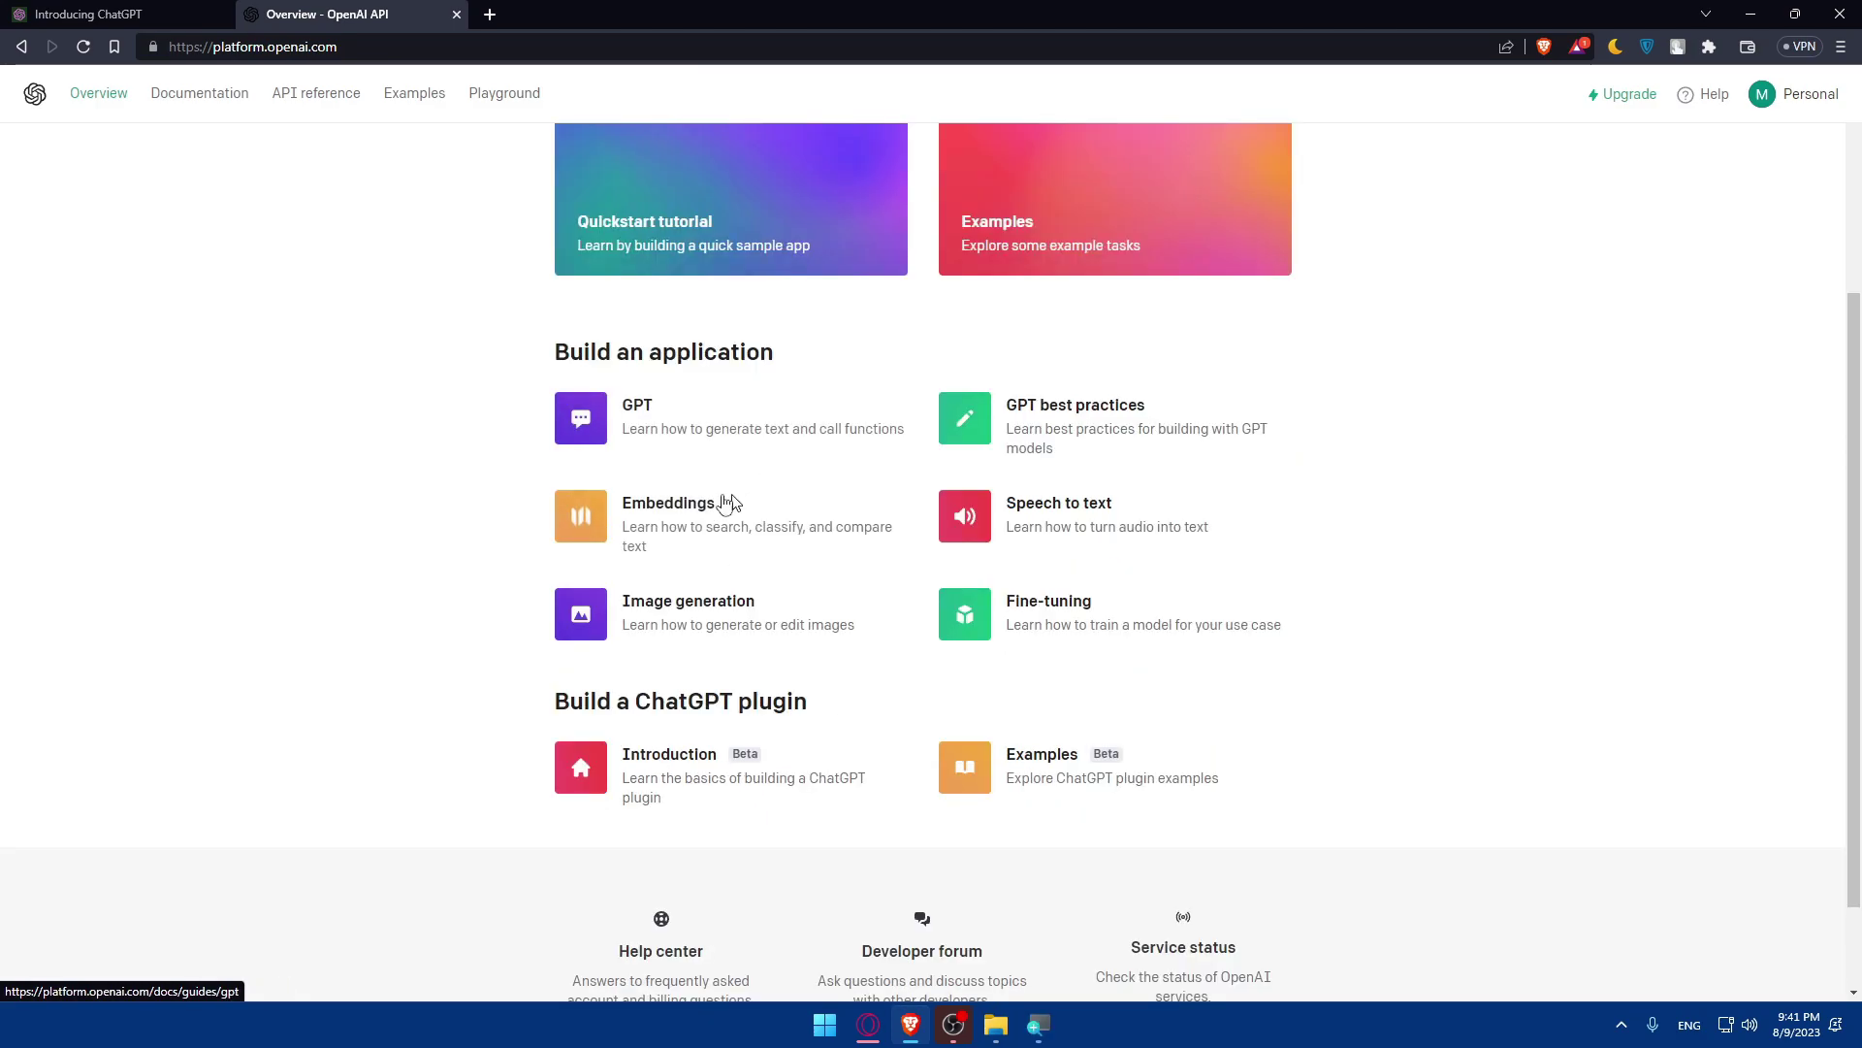
scroll(766, 475, down, 1)
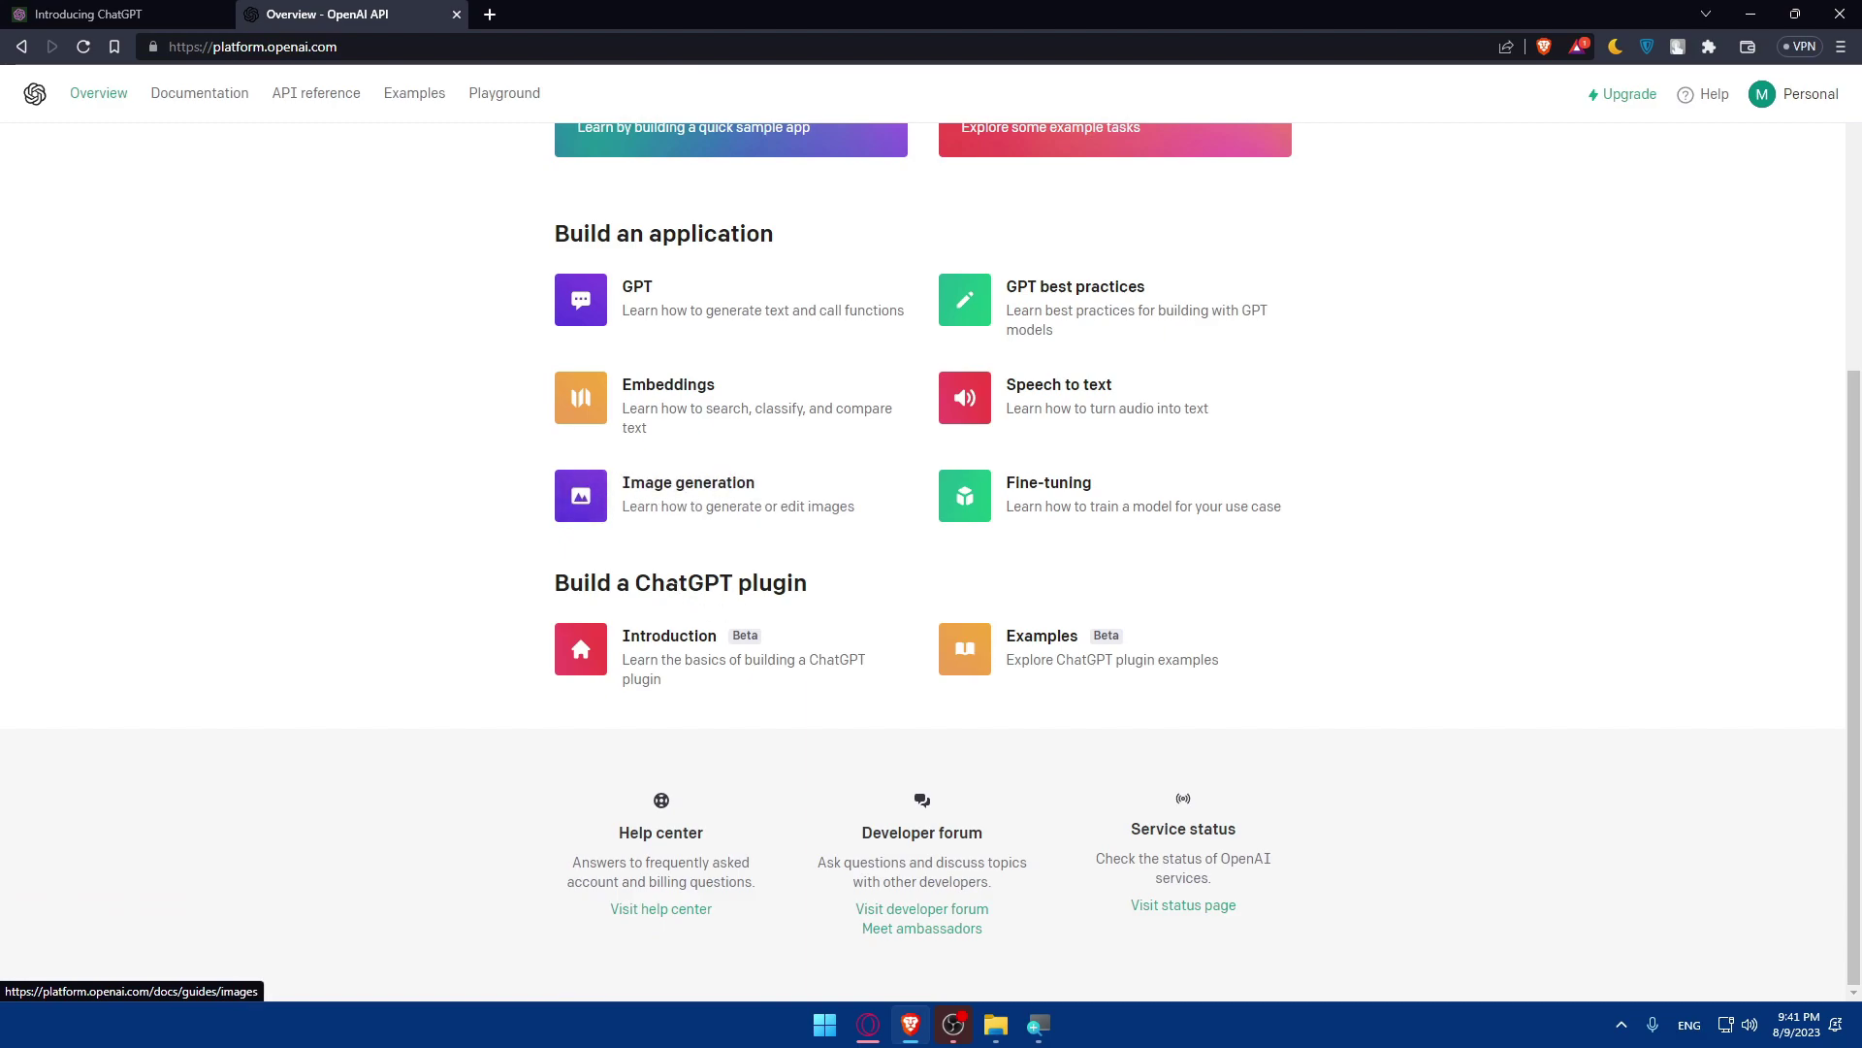
scroll(853, 657, up, 4)
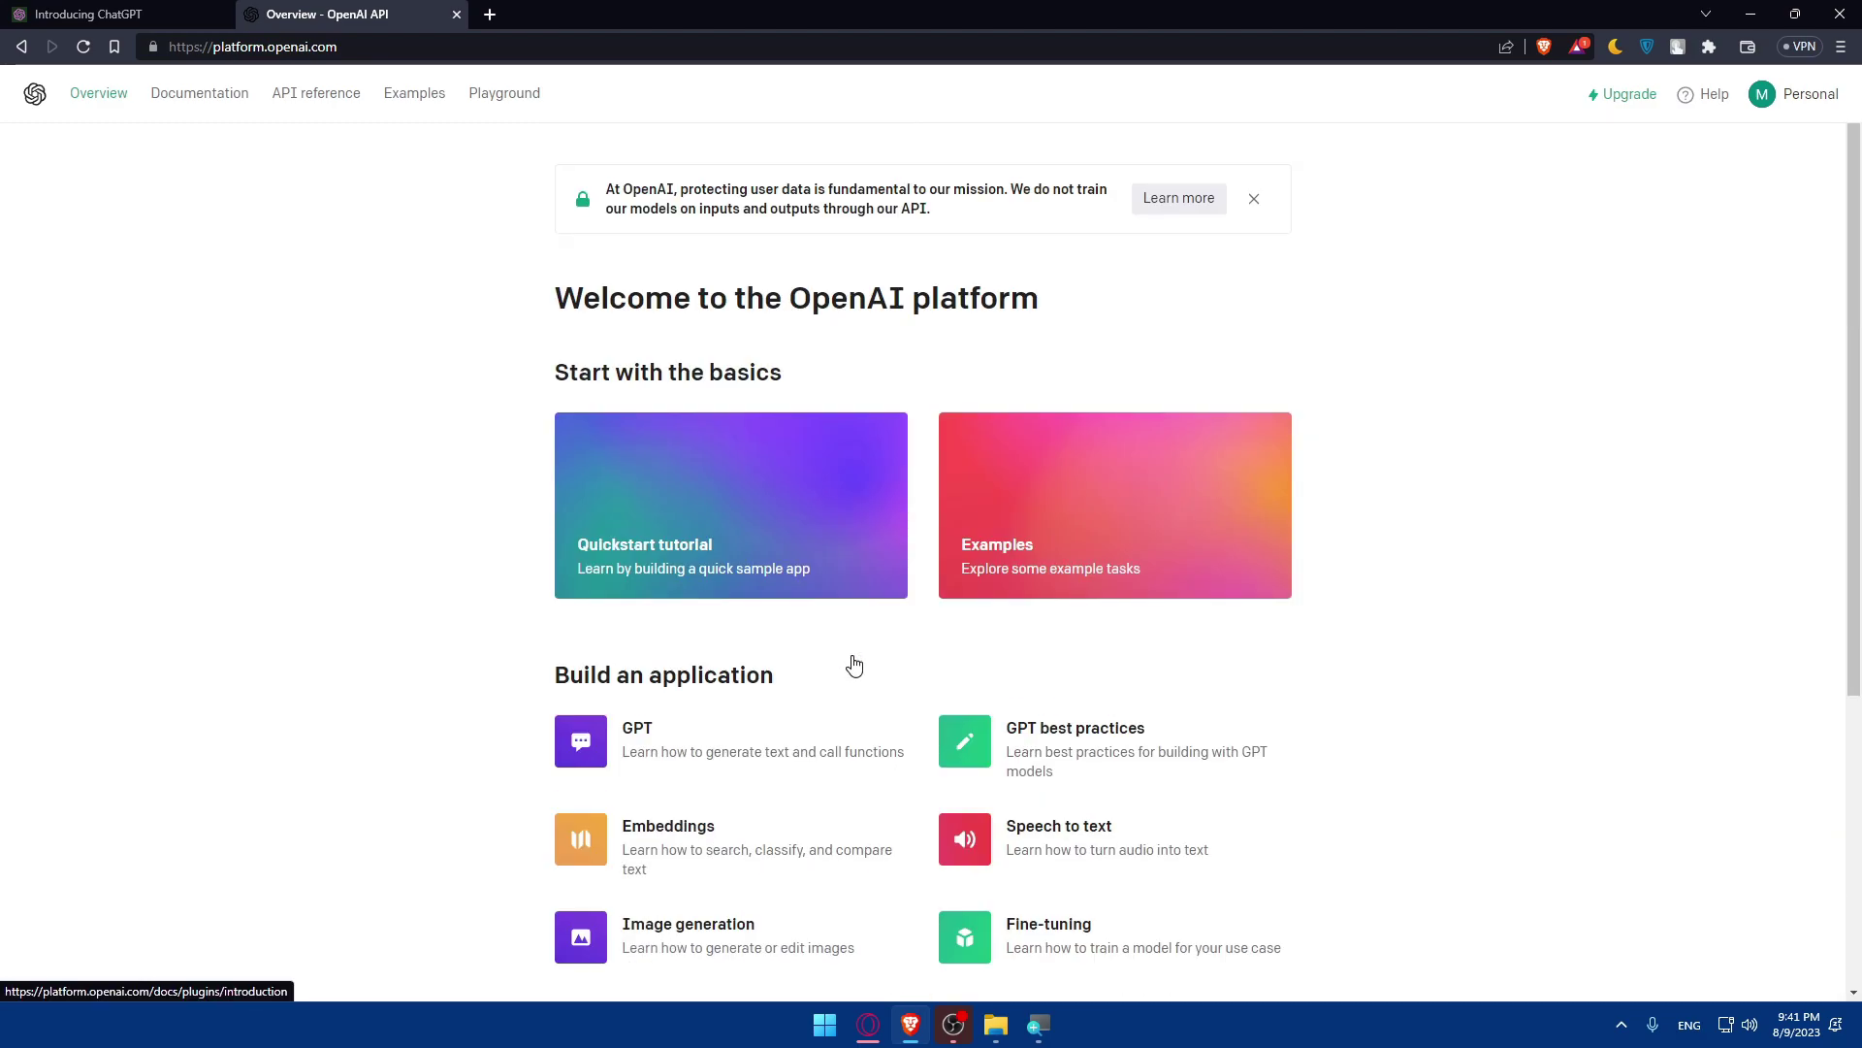
click(316, 96)
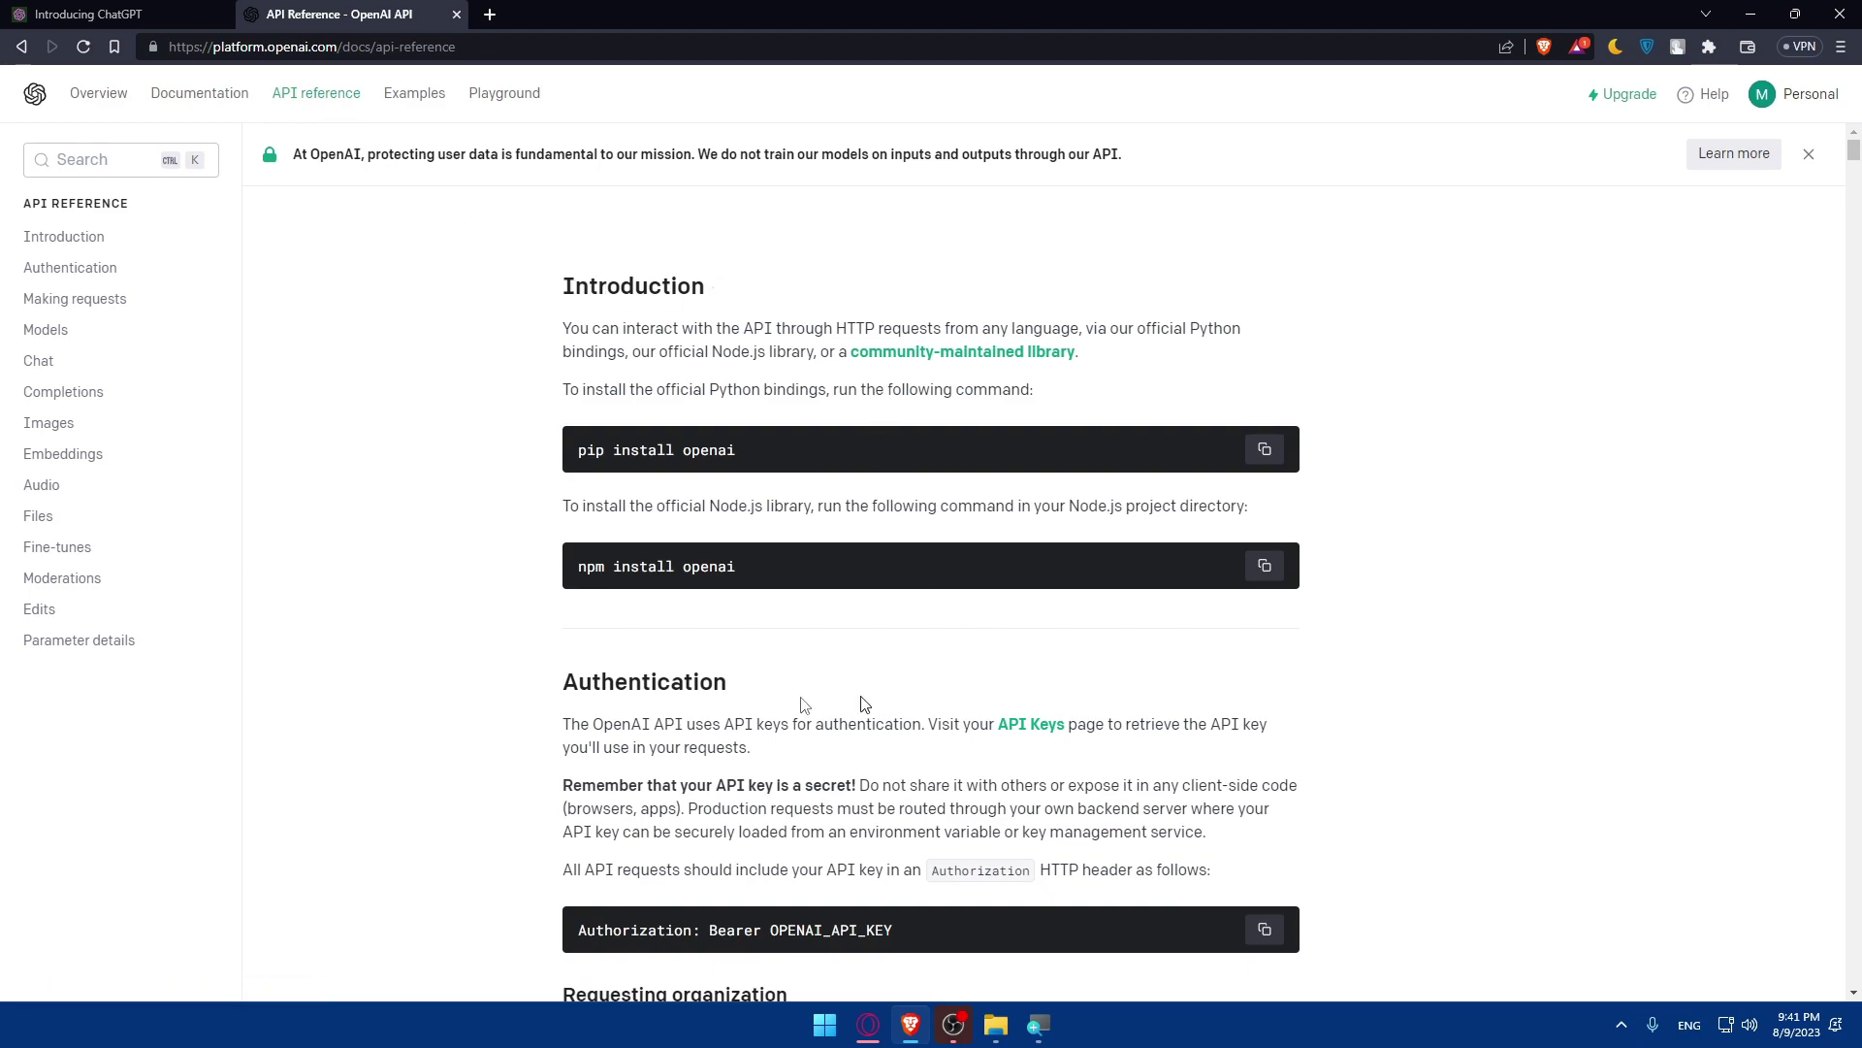
View the API keys page, read its no-keys notice, and cancel creating a new secret key
click(1031, 725)
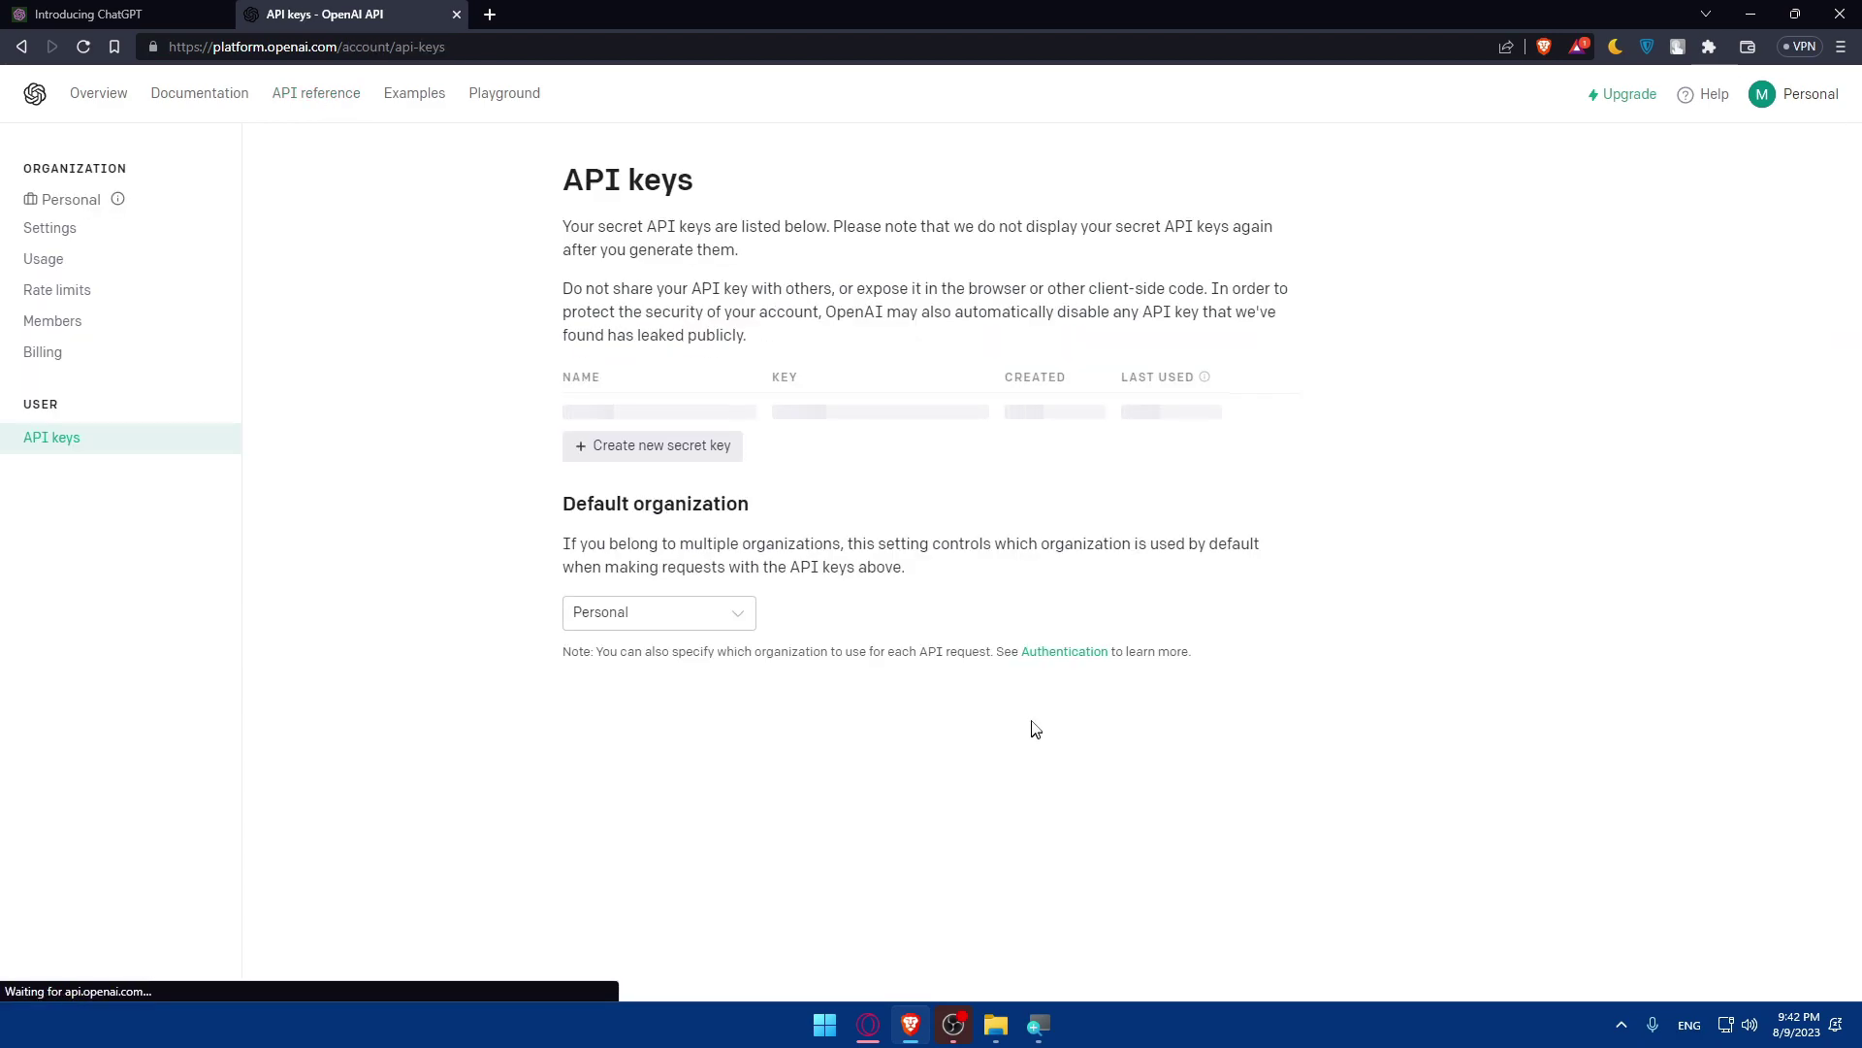
mouse_move(581, 389)
mouse_down()
mouse_move(742, 394)
mouse_move(595, 403)
mouse_up()
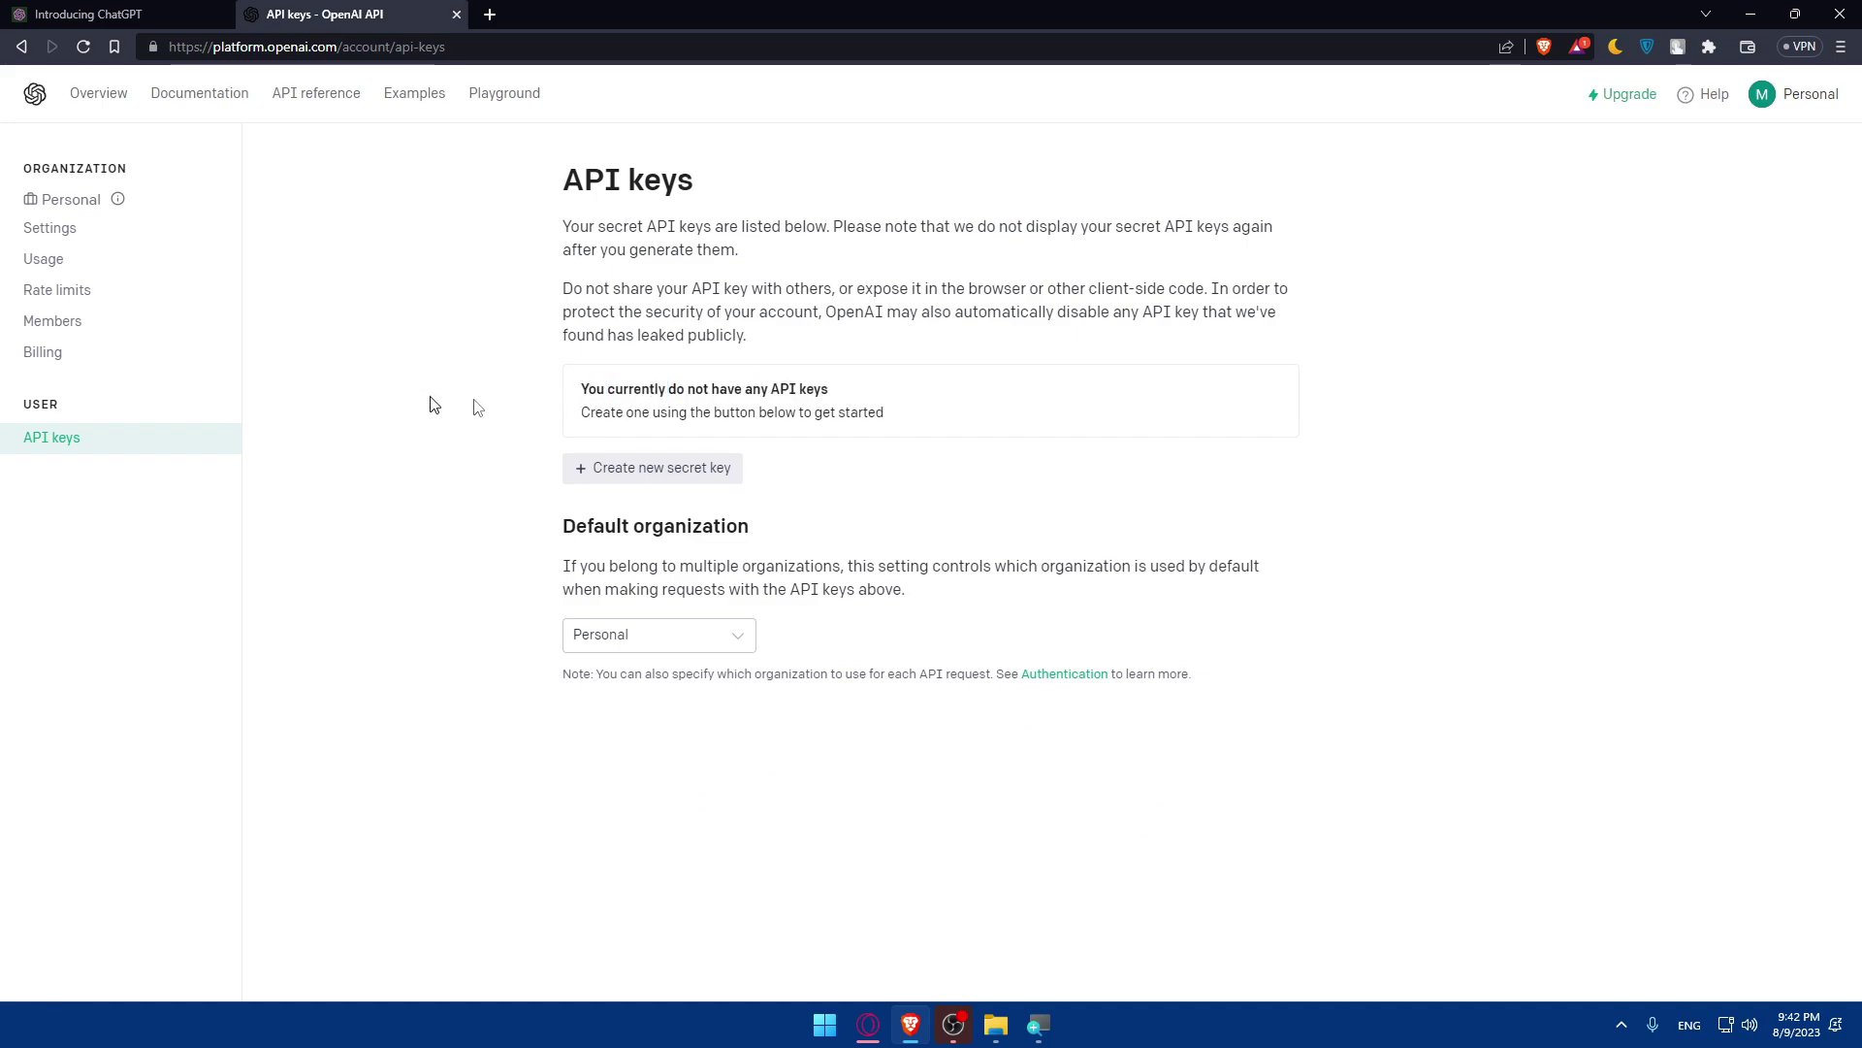
drag(449, 406, 935, 428)
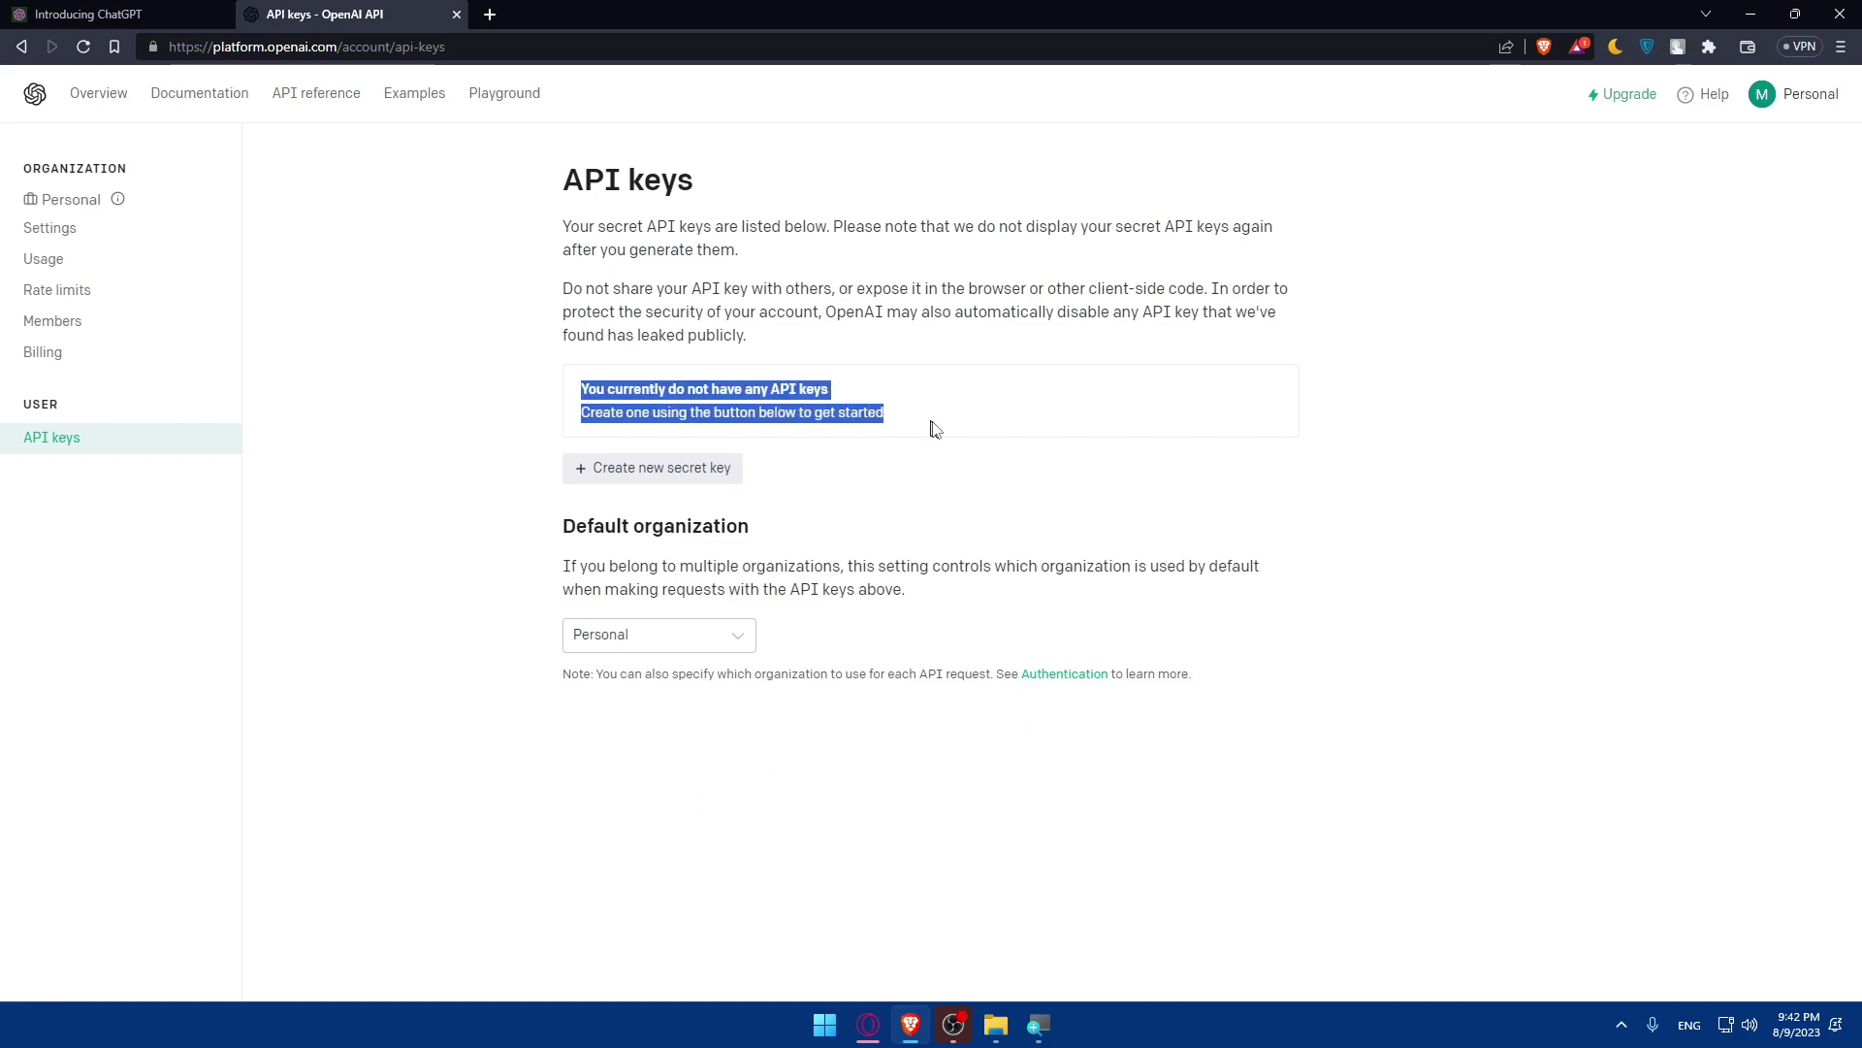
click(705, 475)
click(605, 473)
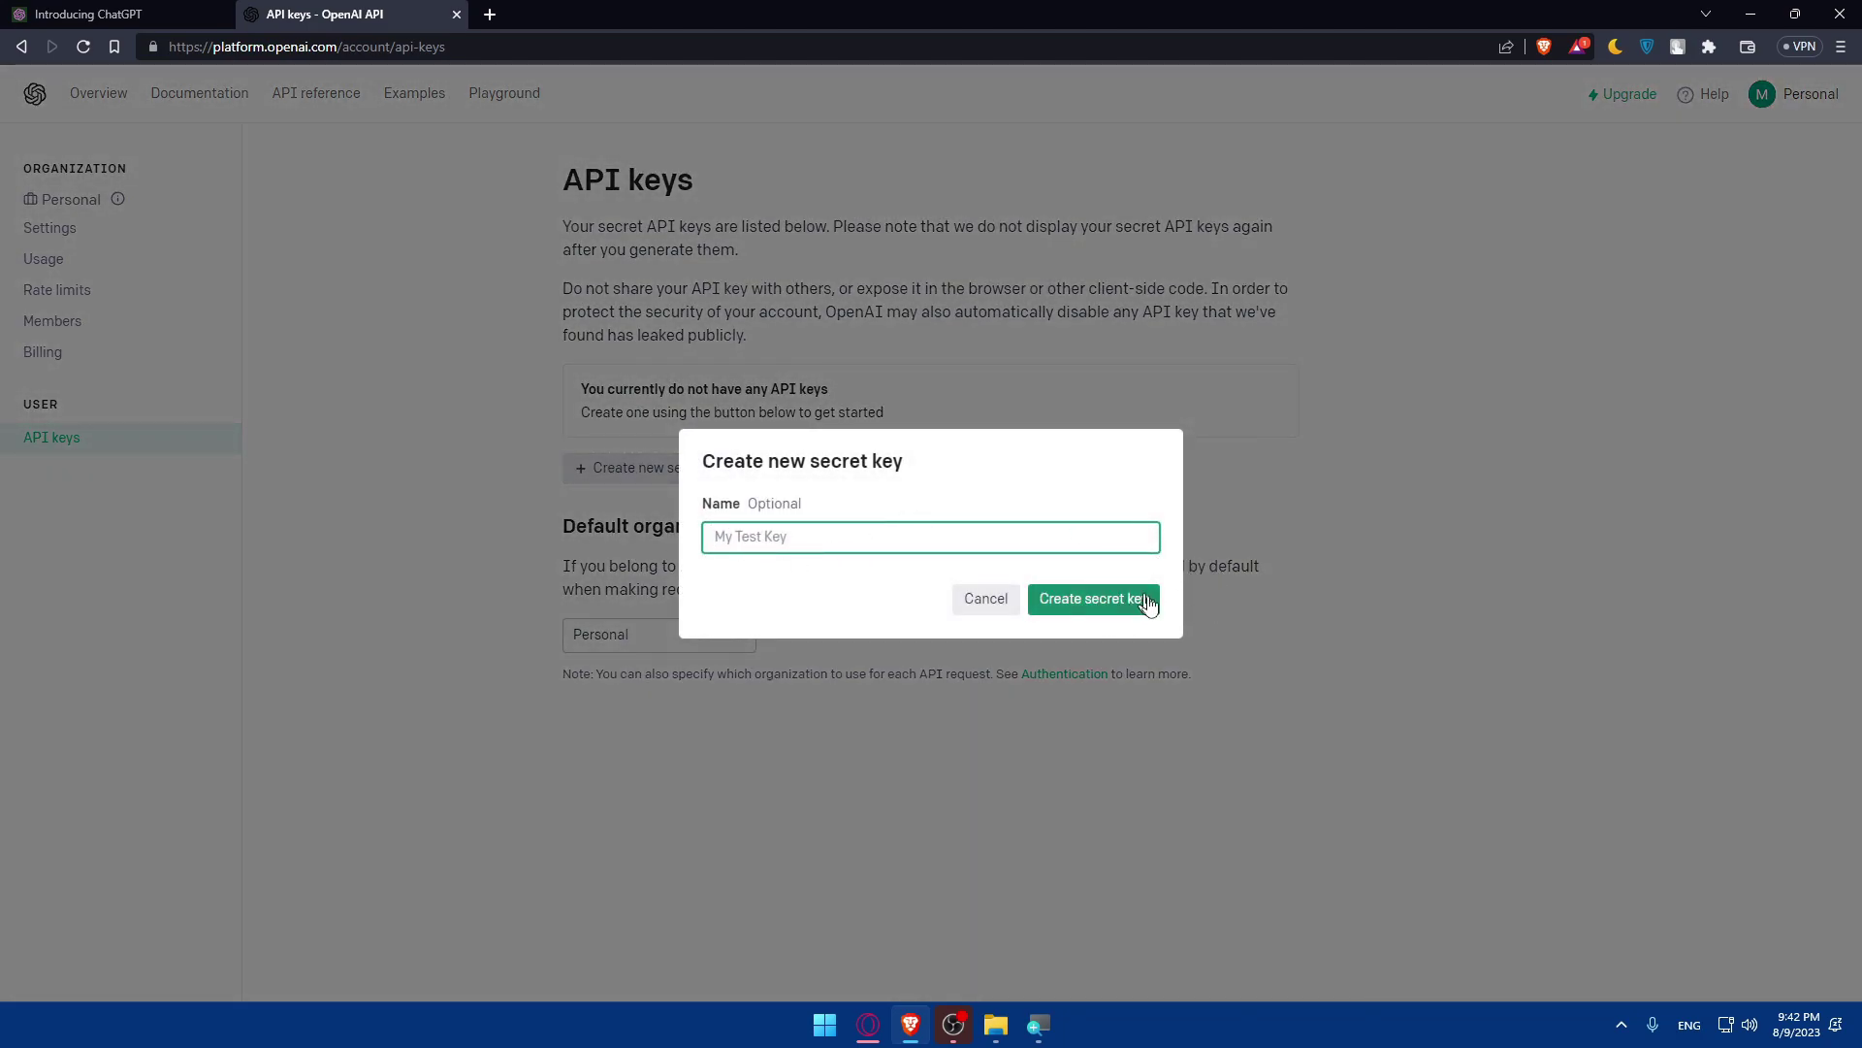
click(985, 600)
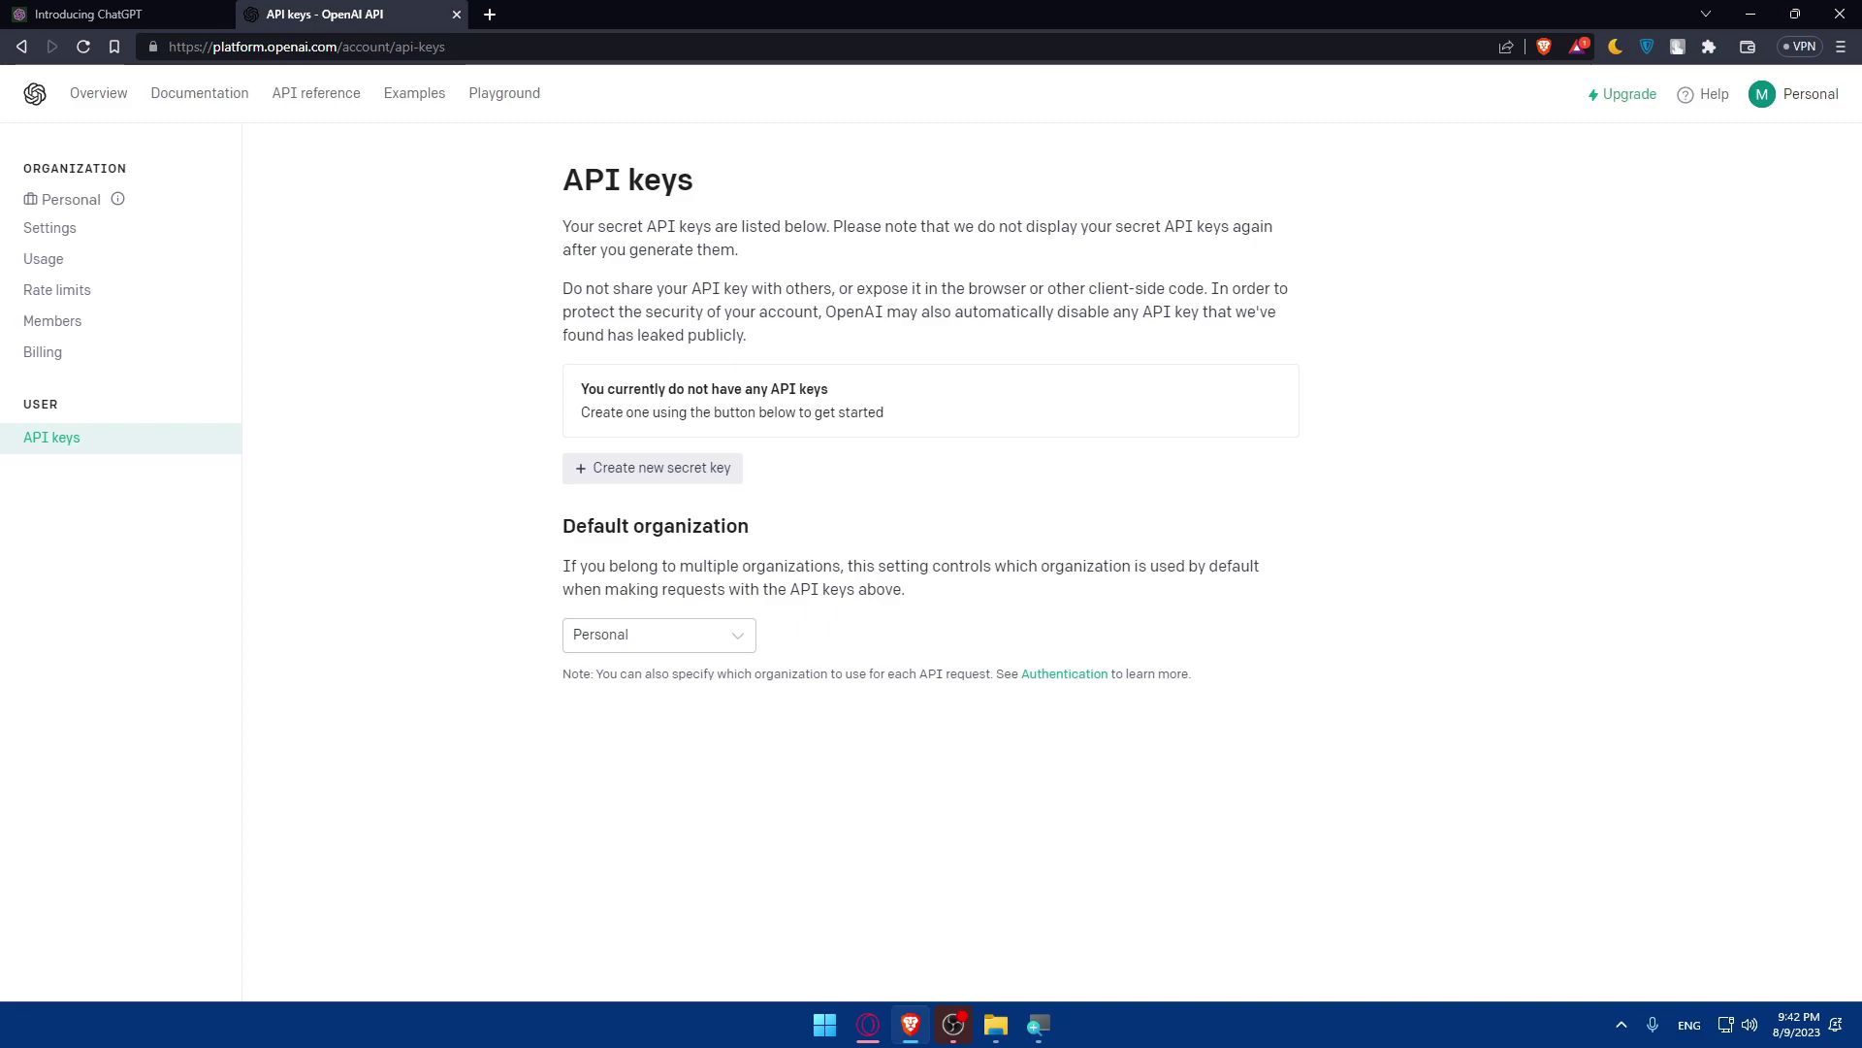
Search the WordPress.com plugin directory for 'chat gpt', finding 82 results requiring a Business plan
click(487, 13)
text(wor)
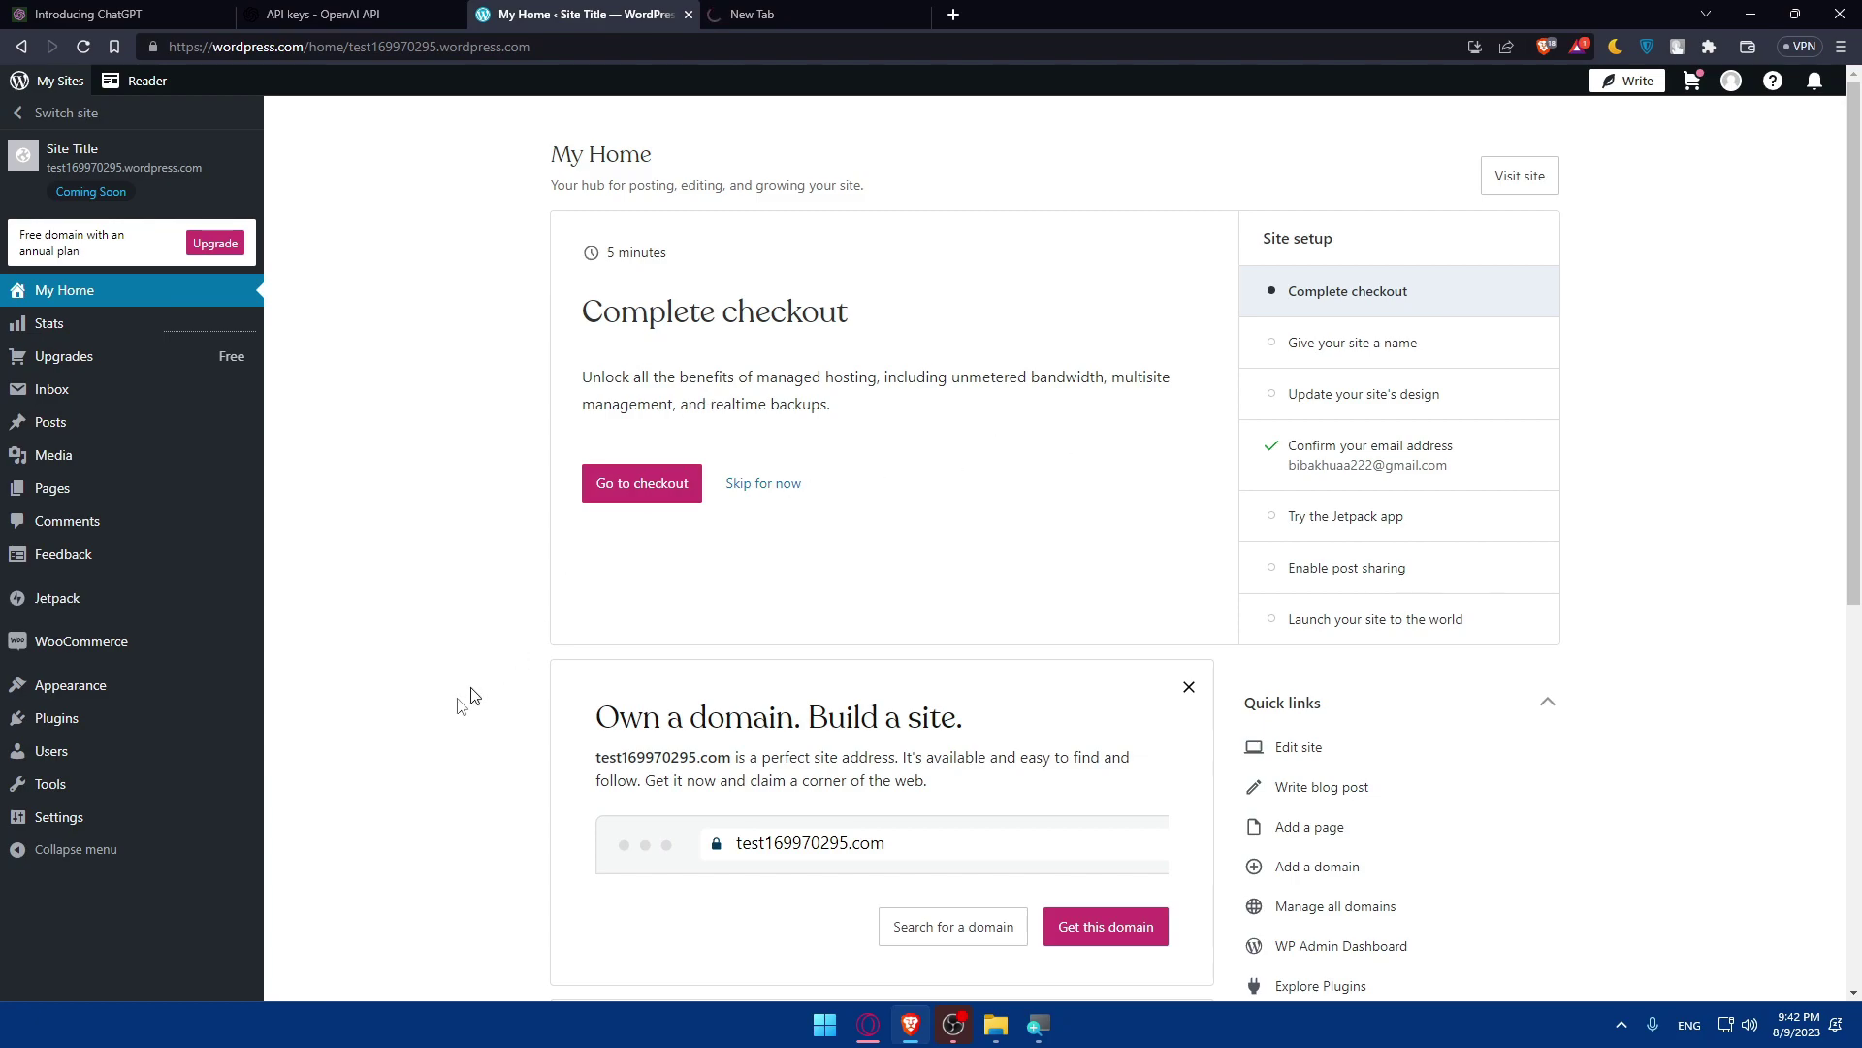
click(44, 722)
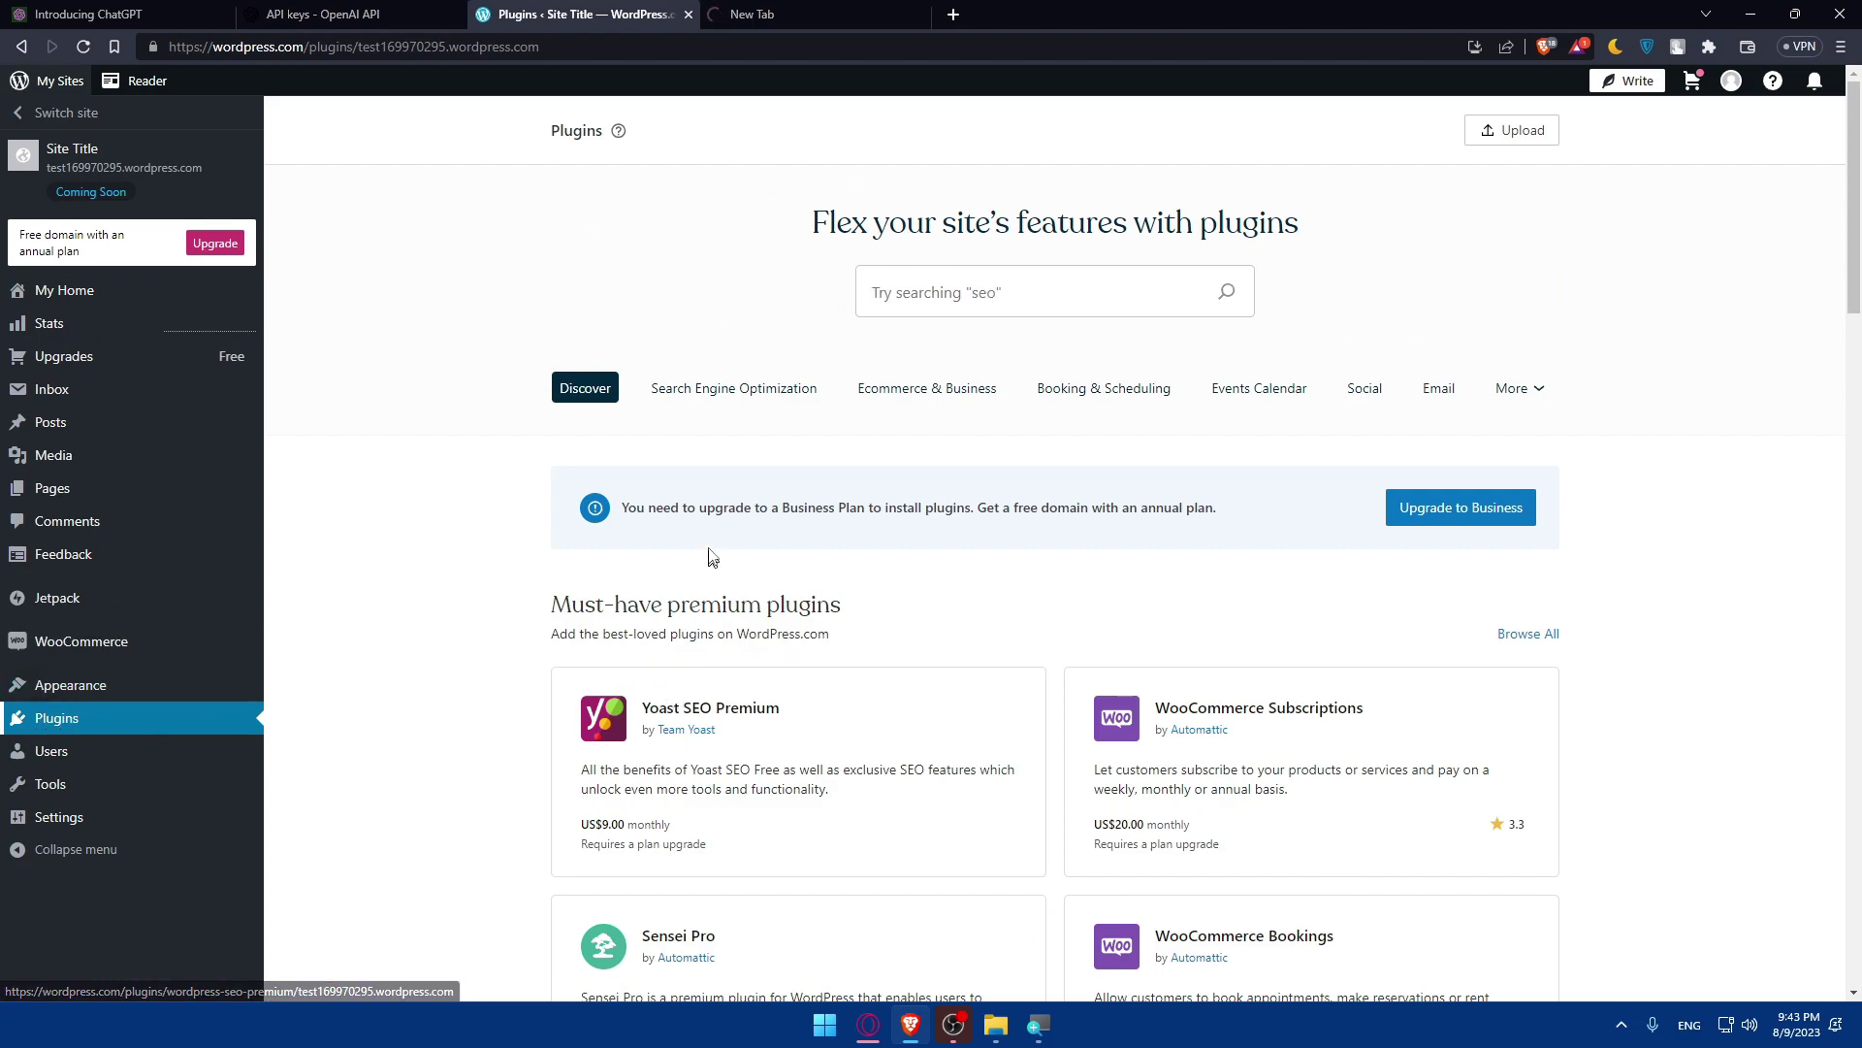
click(934, 296)
text(chat gpt)
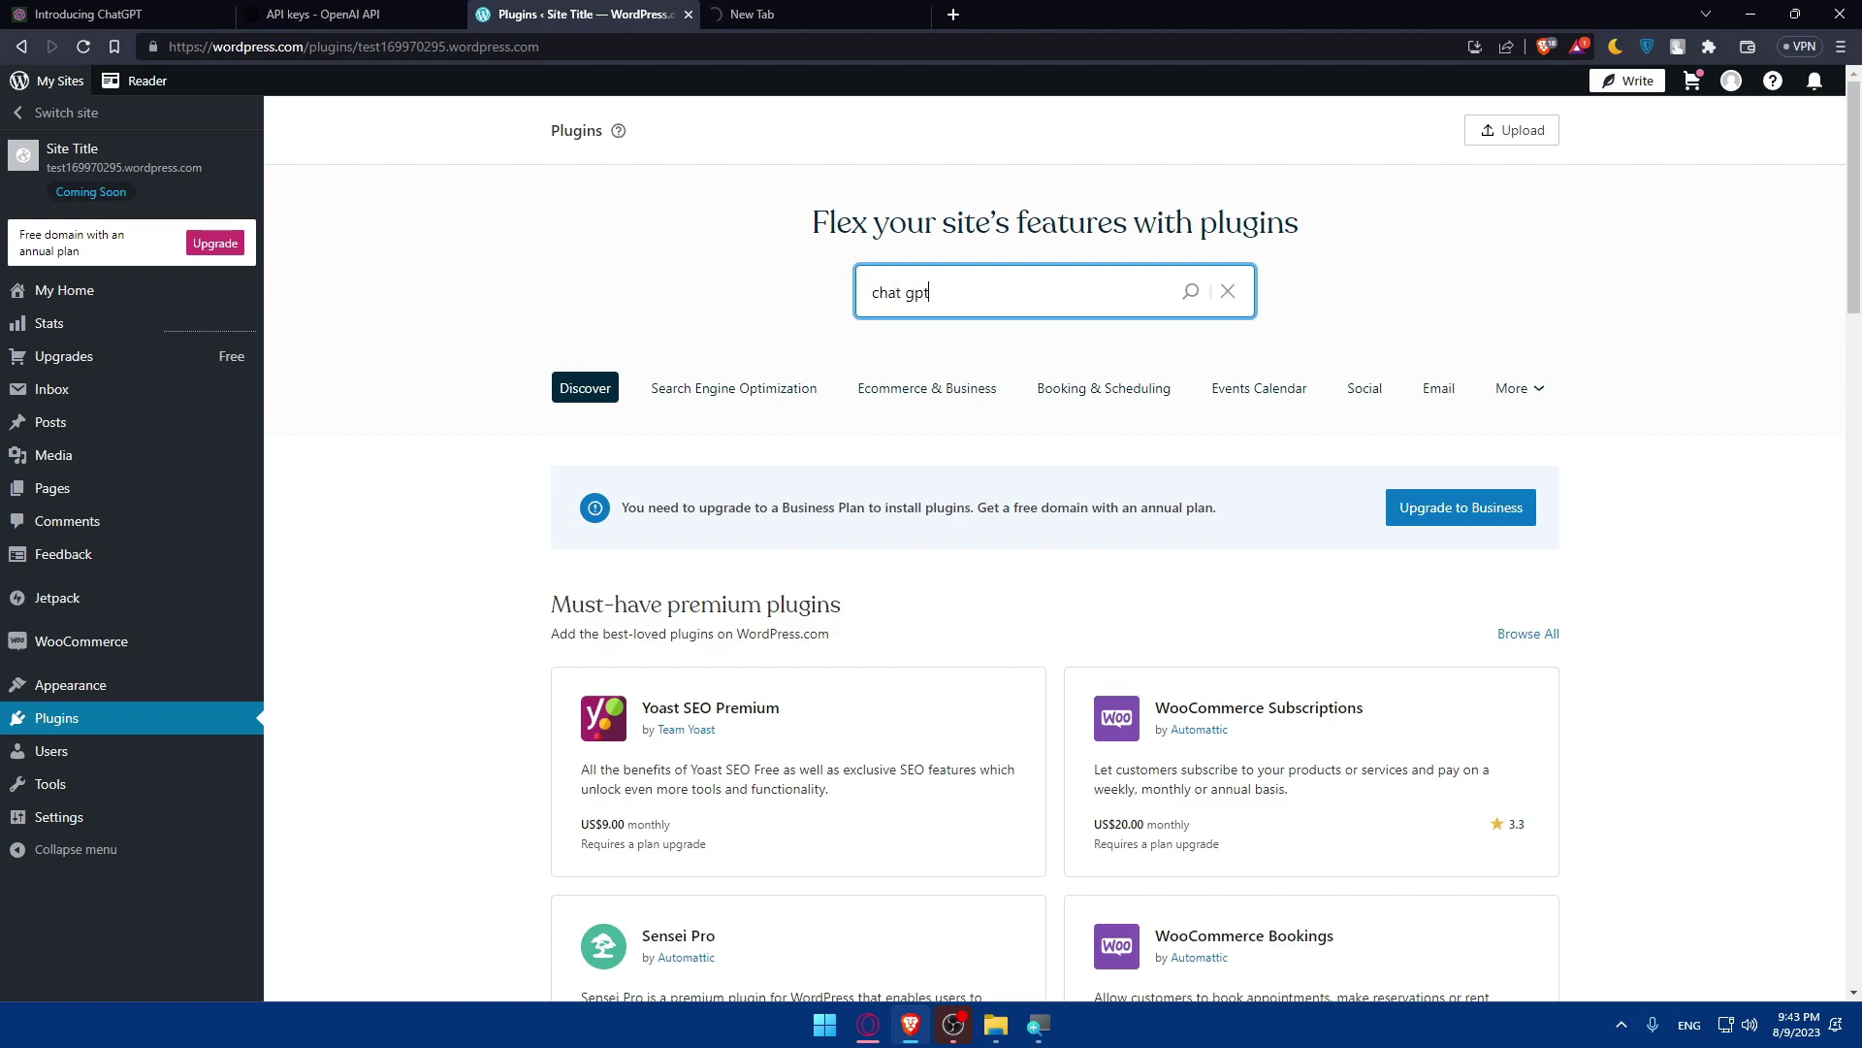
key(Return)
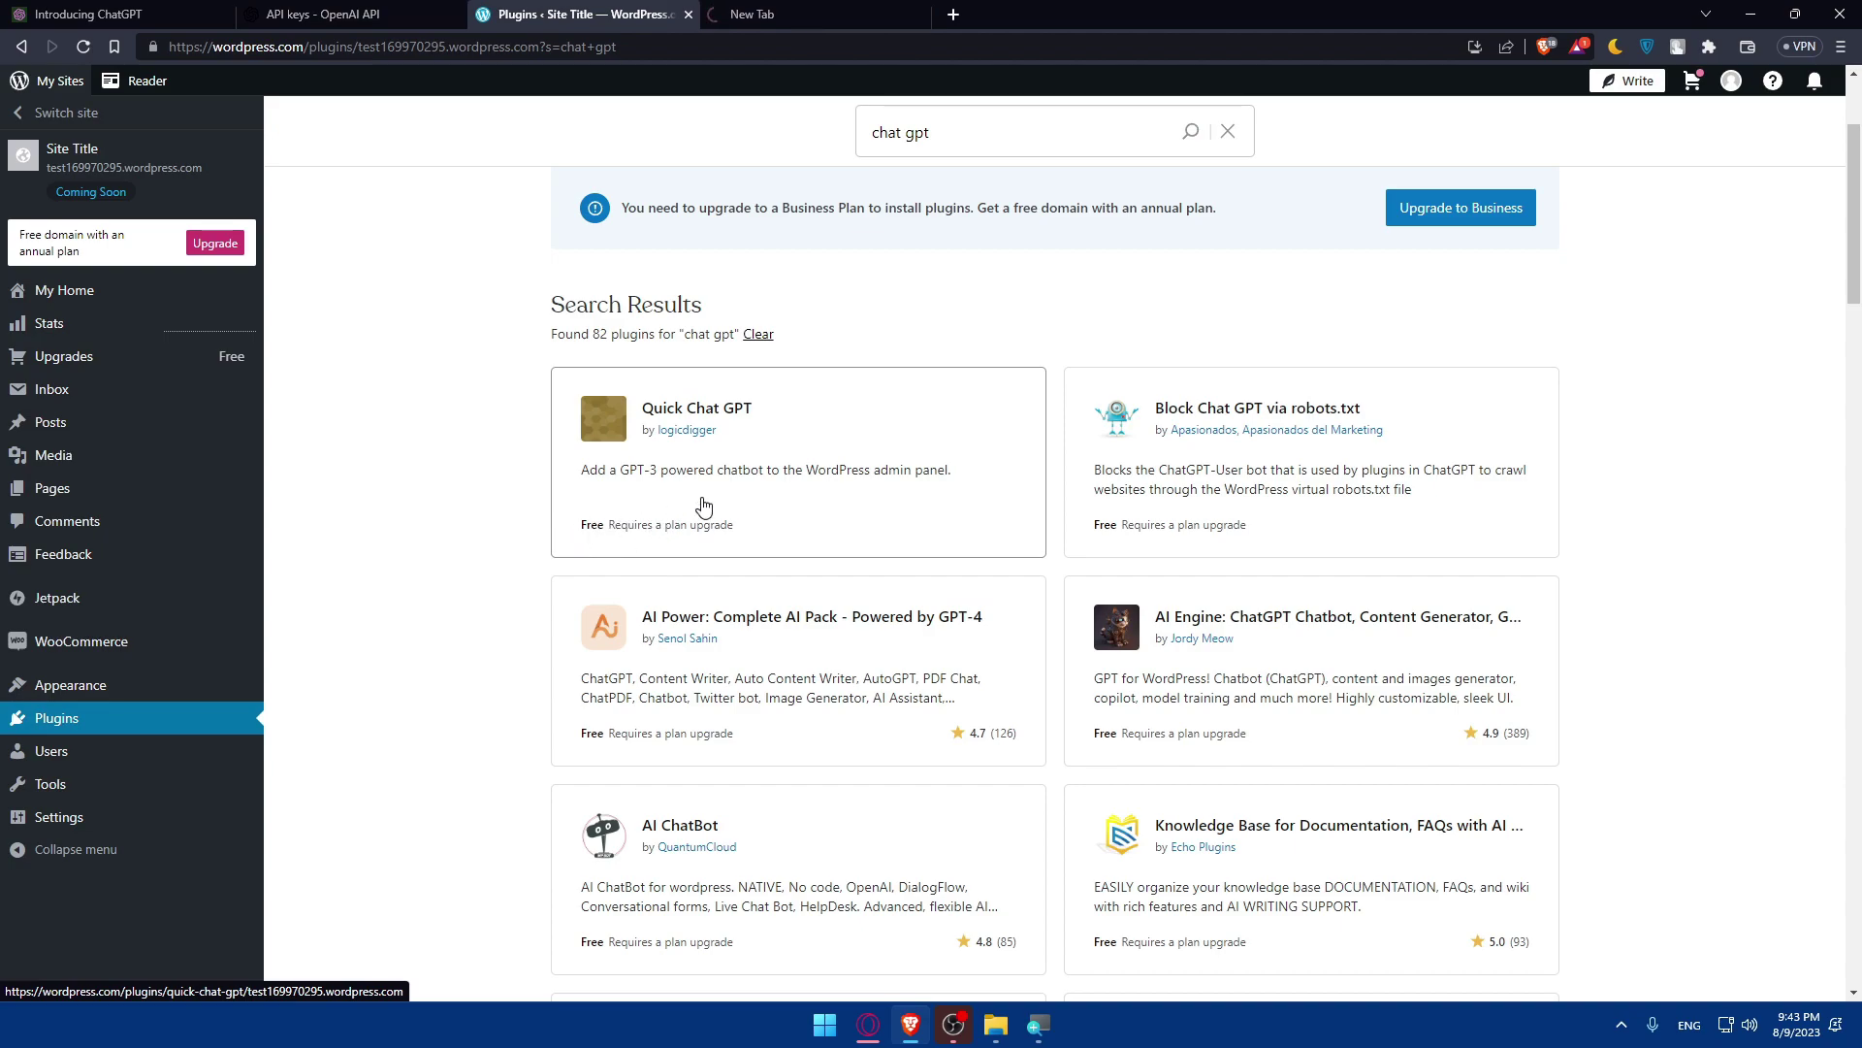
scroll(1028, 621, down, 10)
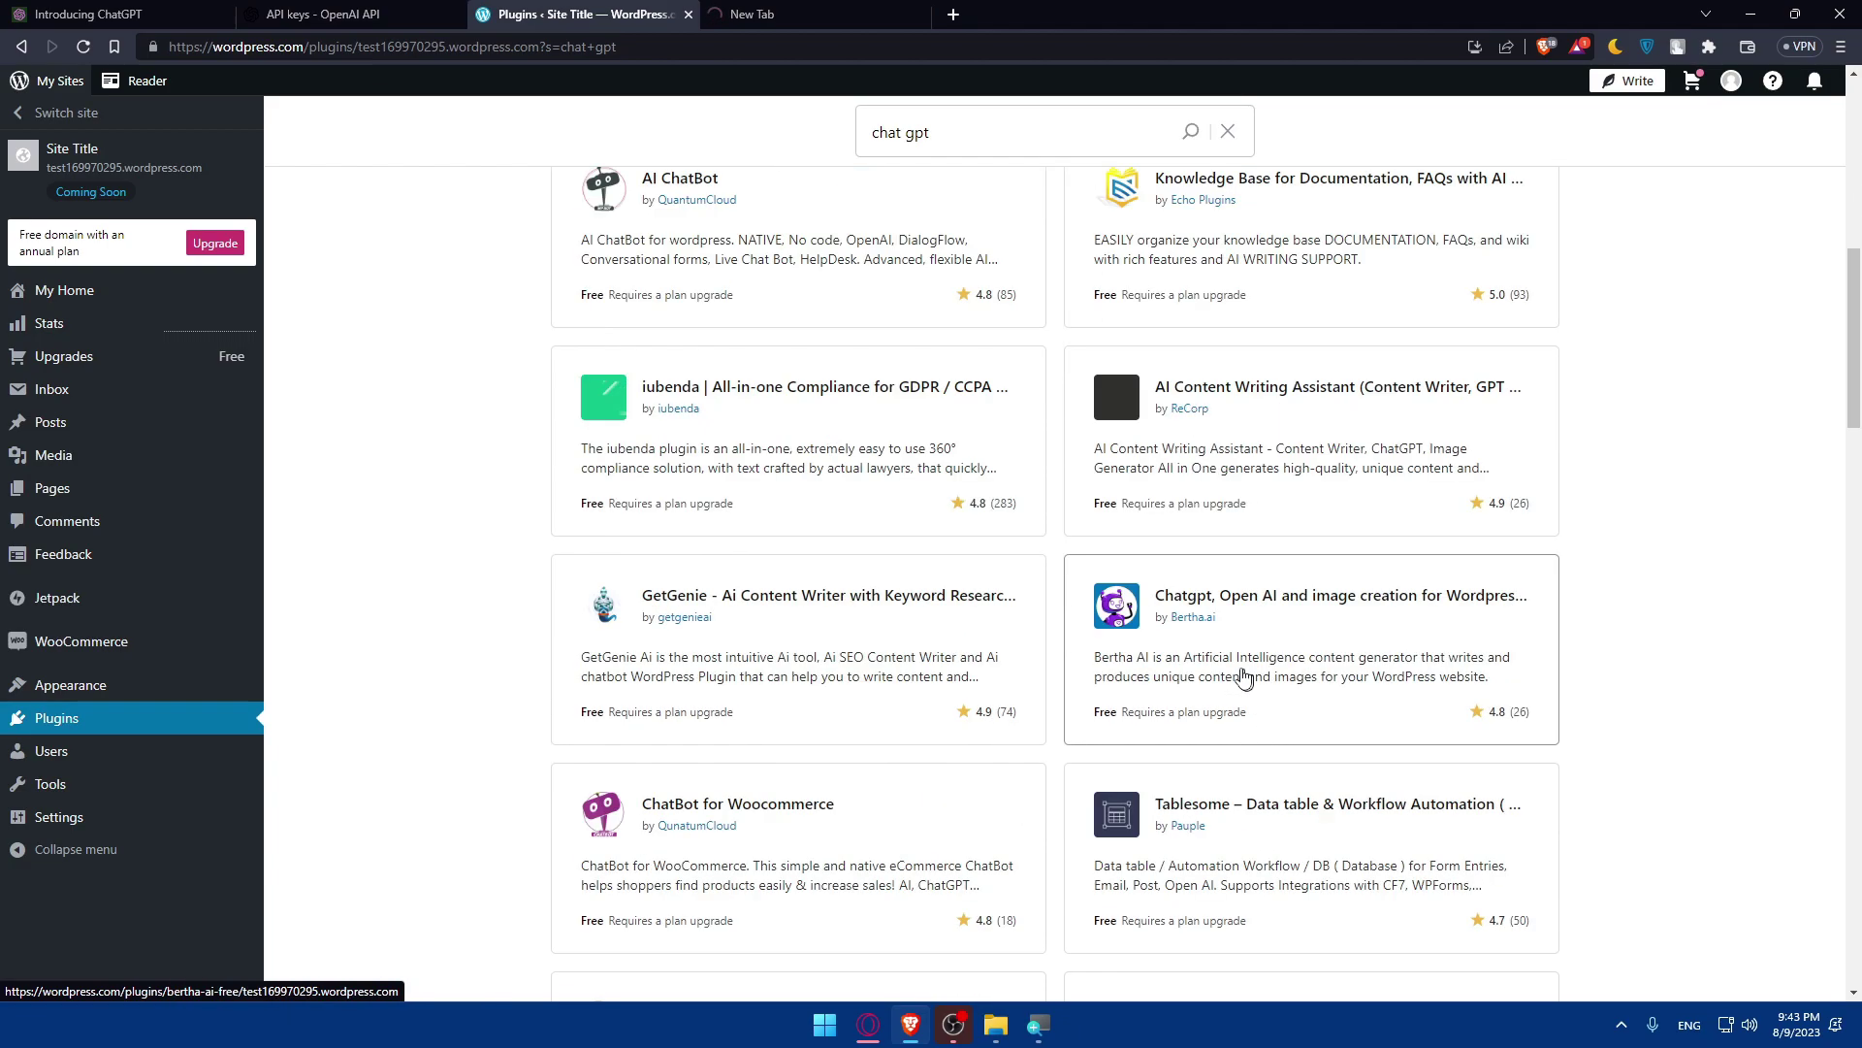
scroll(983, 637, up, 8)
scroll(984, 637, up, 6)
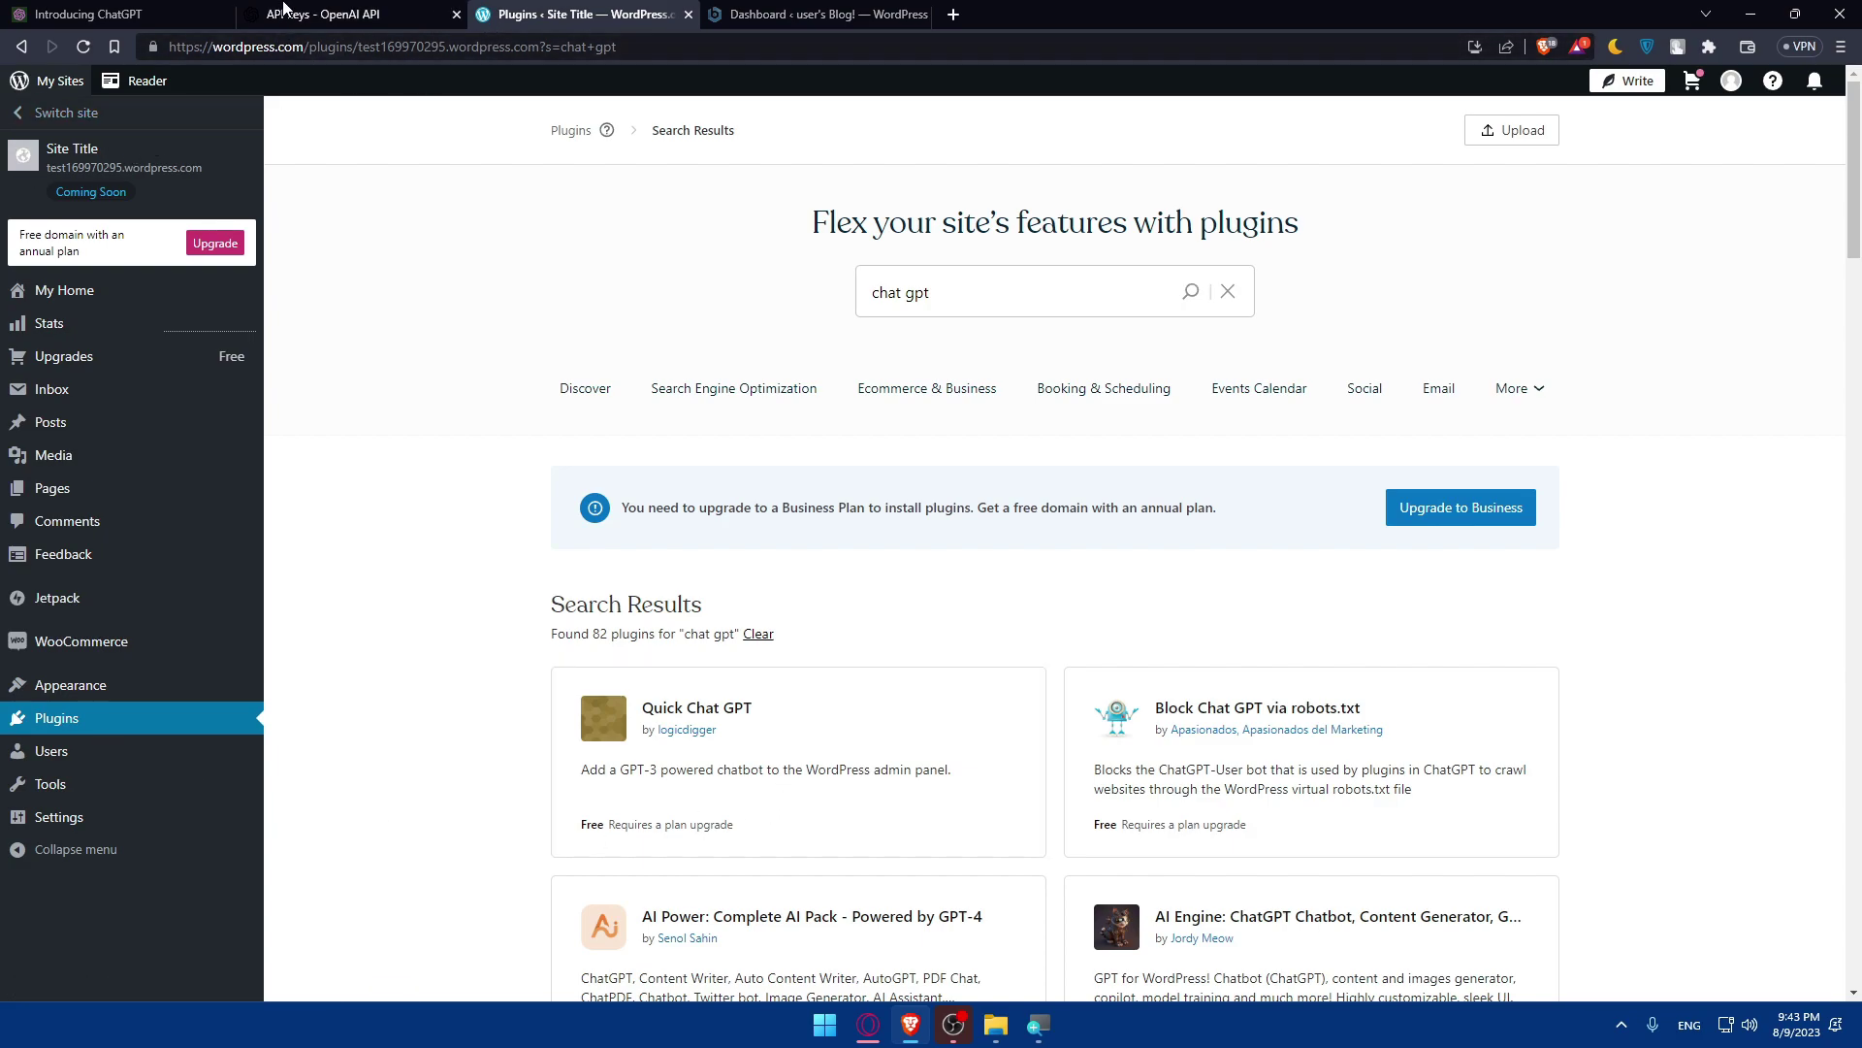
Glance back at the OpenAI API keys tab, then switch to the local WordPress Dashboard
click(285, 9)
click(550, 11)
mouse_move(221, 372)
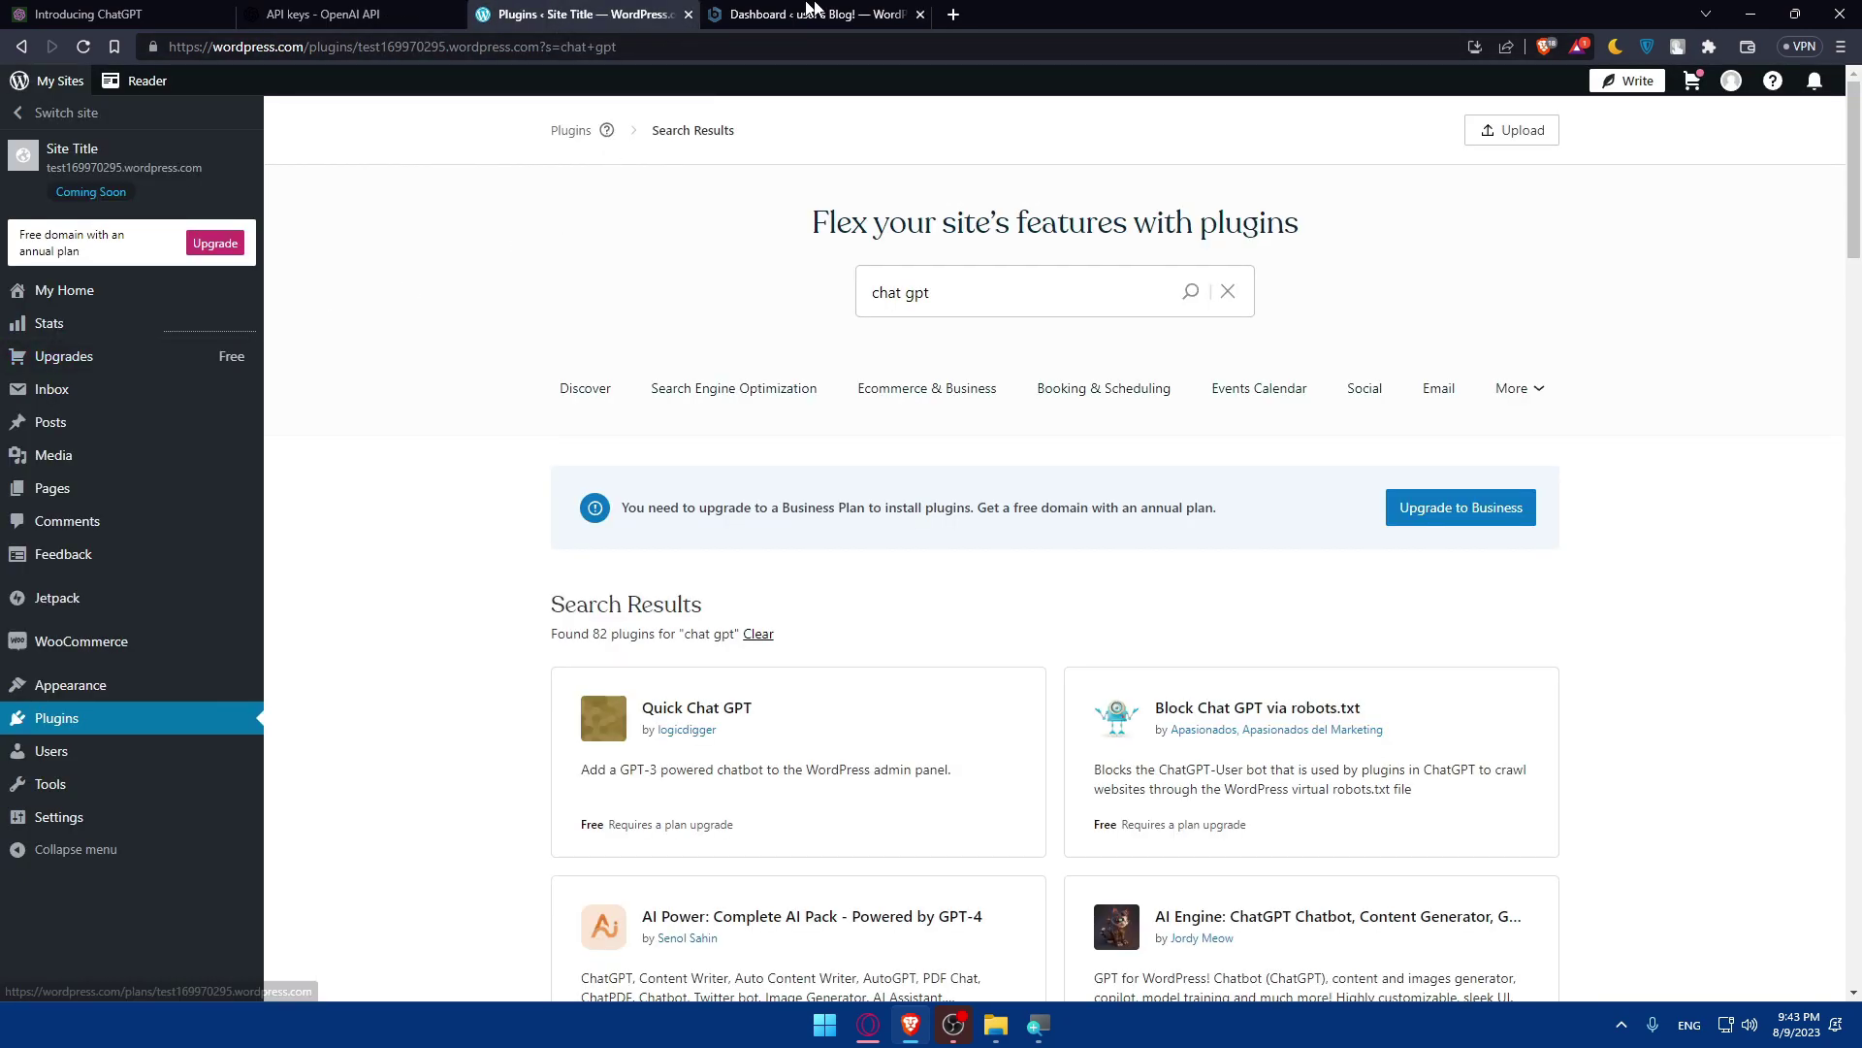
click(824, 14)
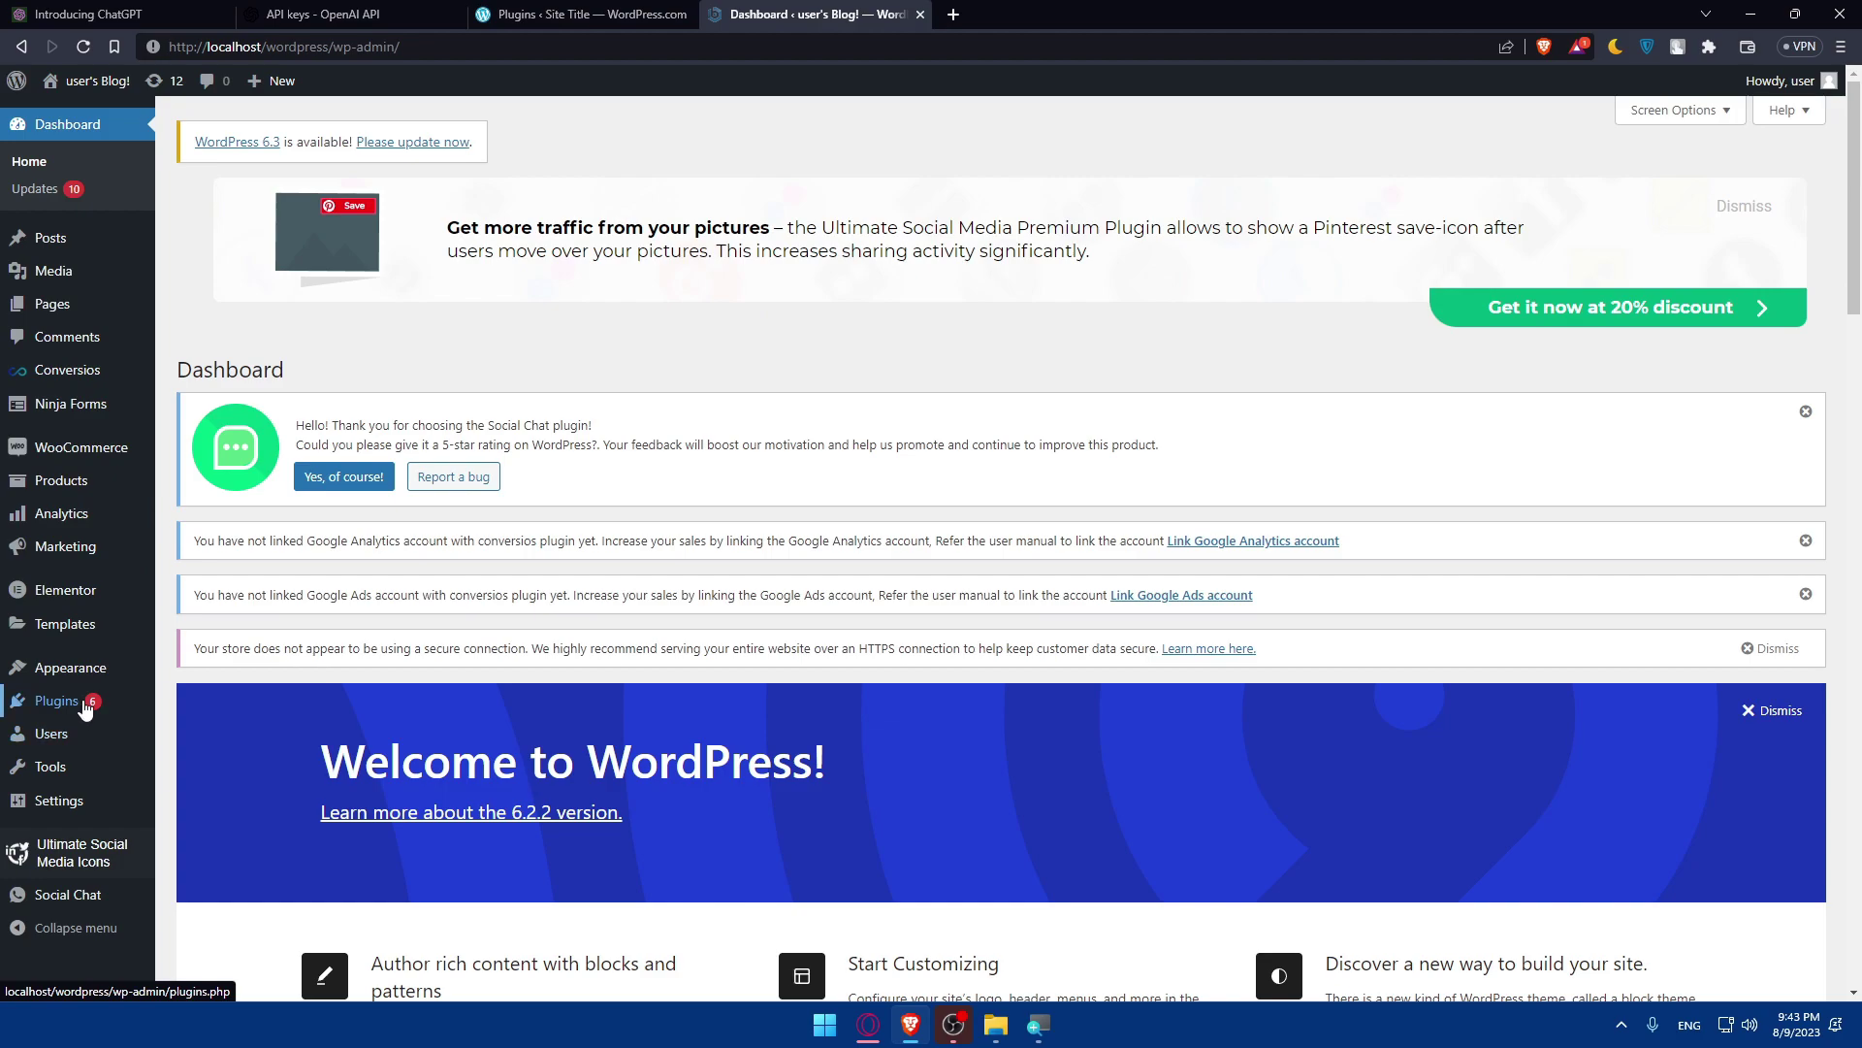
Search Plugins > Add New for 'chatgpt' and read the AI Engine: ChatGPT Chatbot result card
click(51, 713)
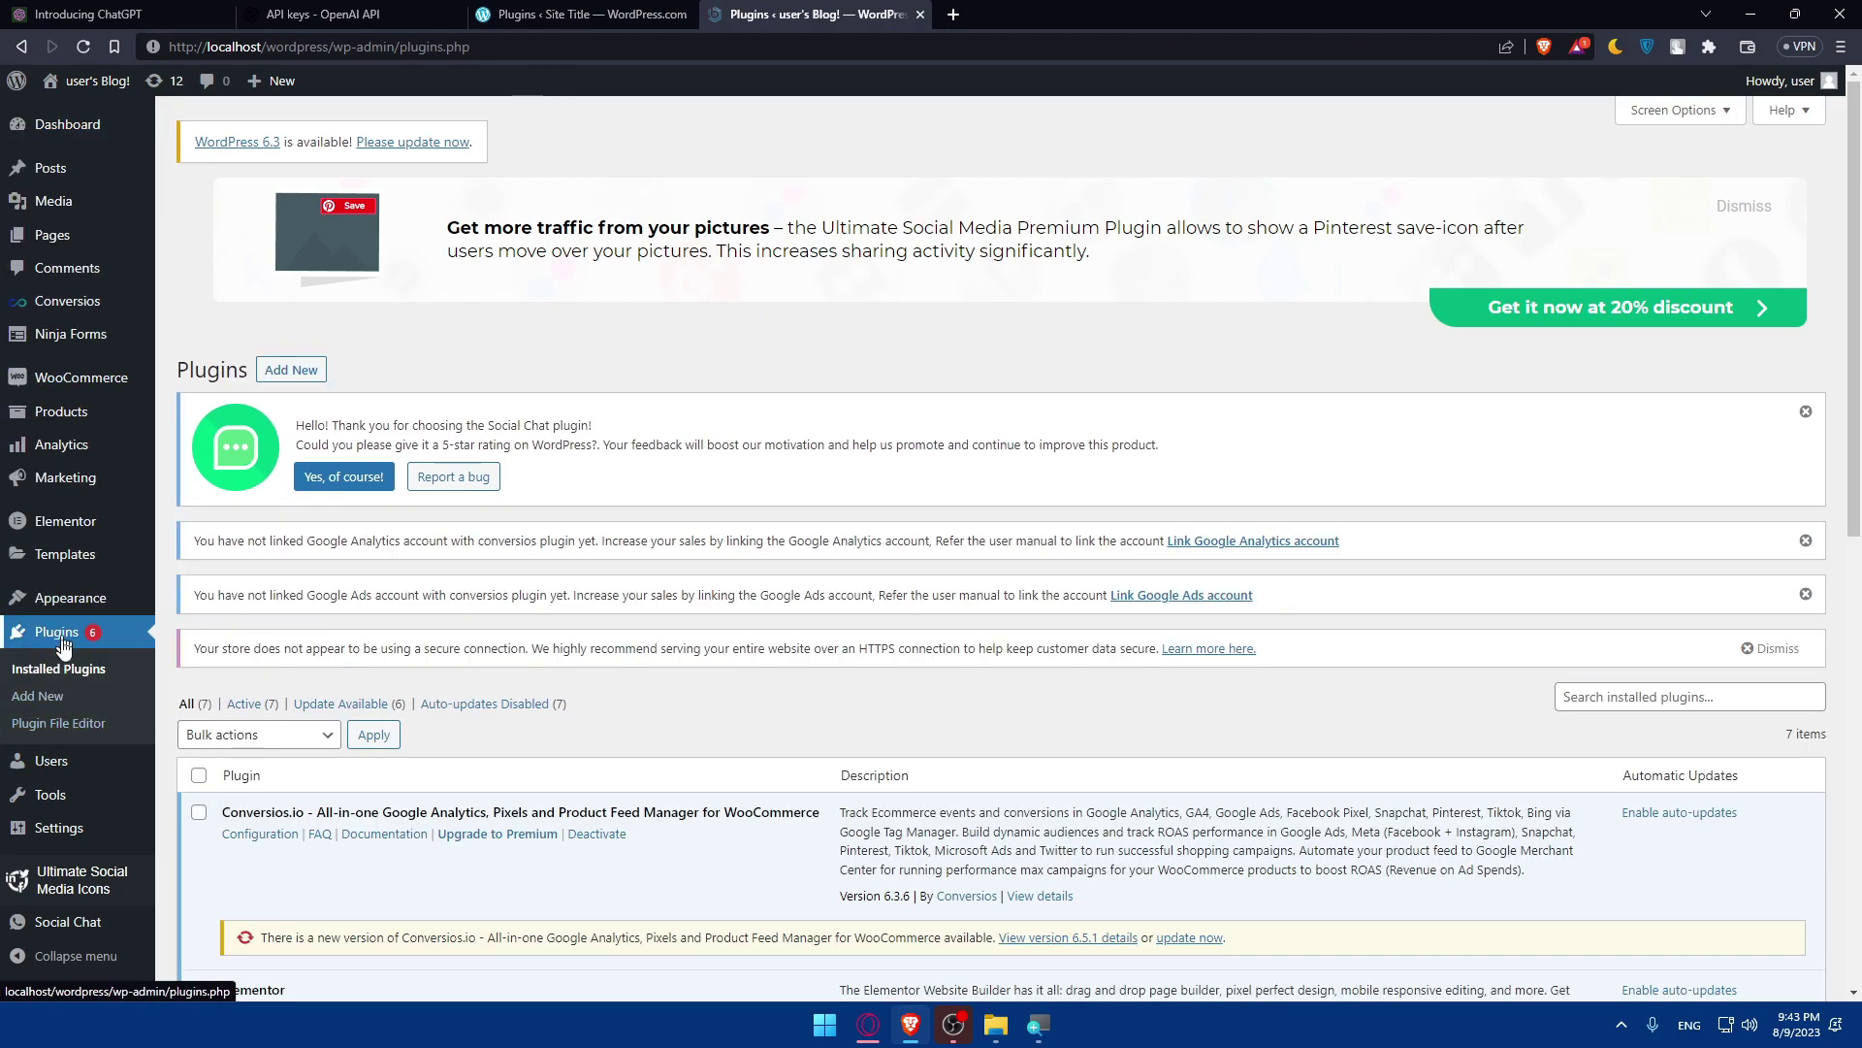
click(39, 697)
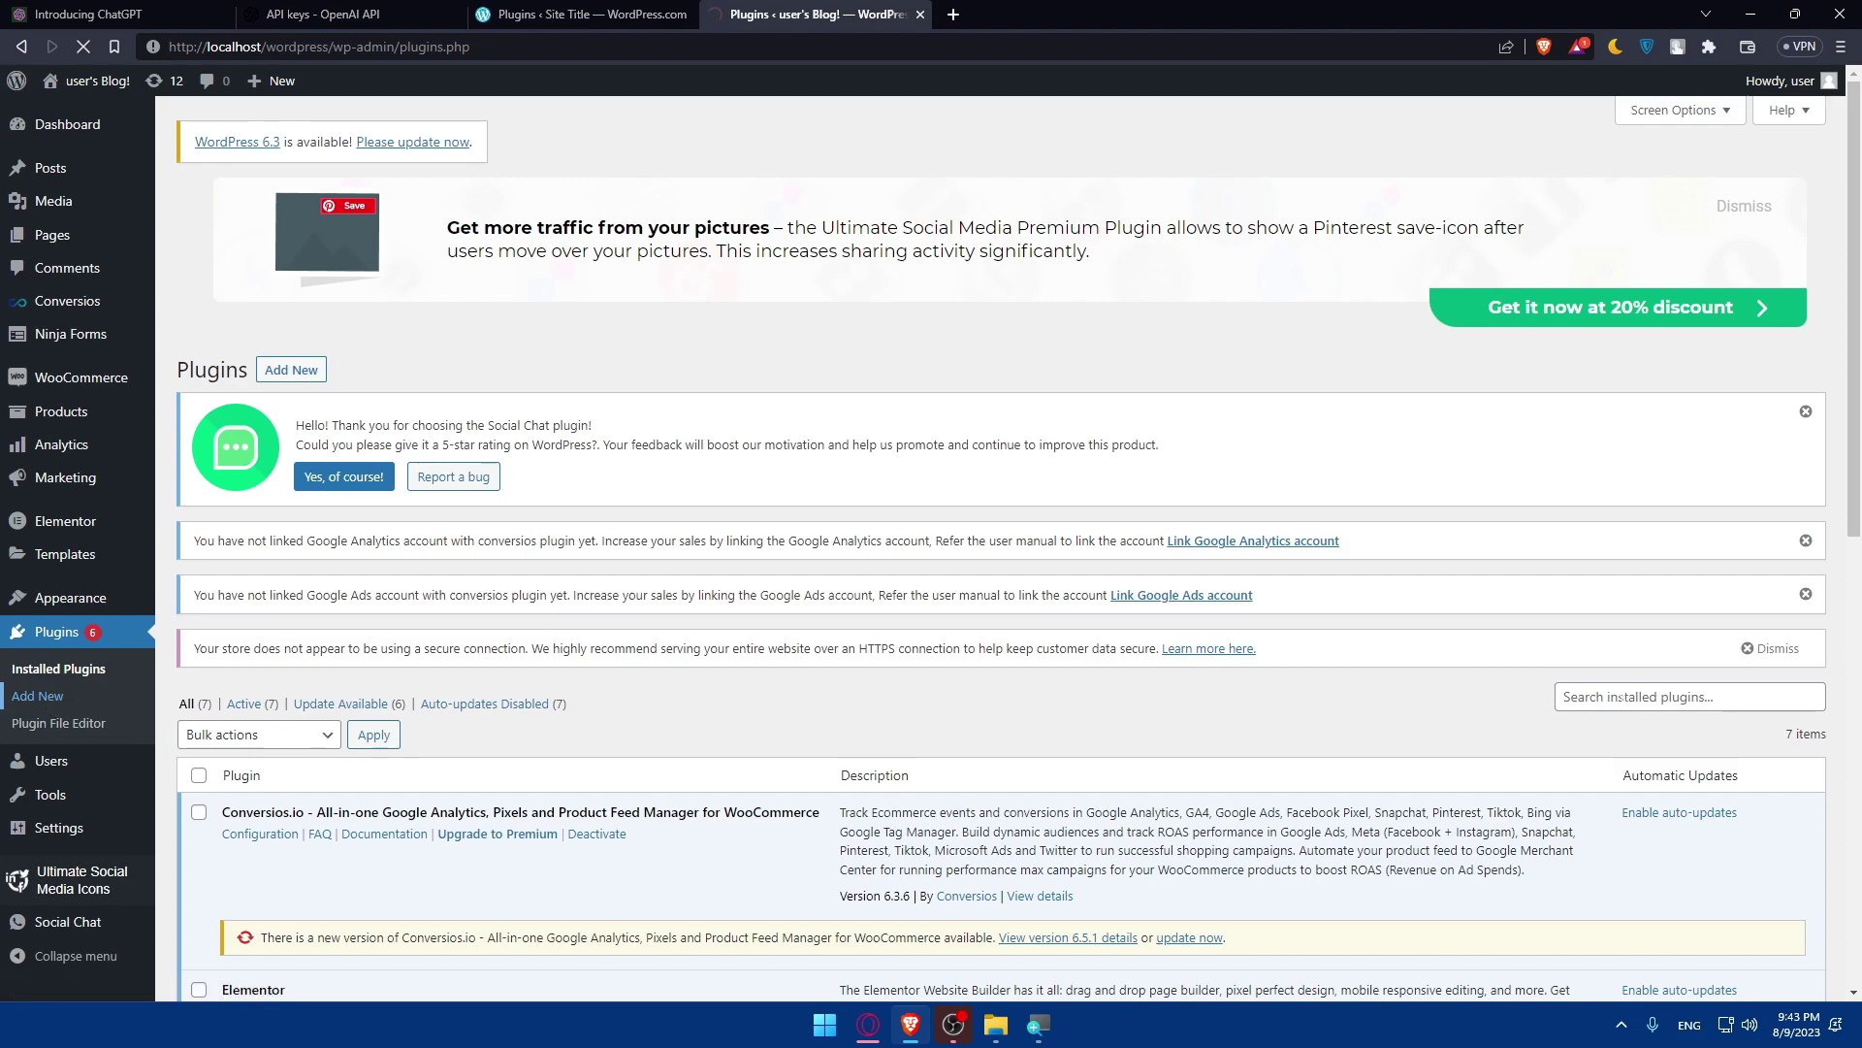
click(1618, 718)
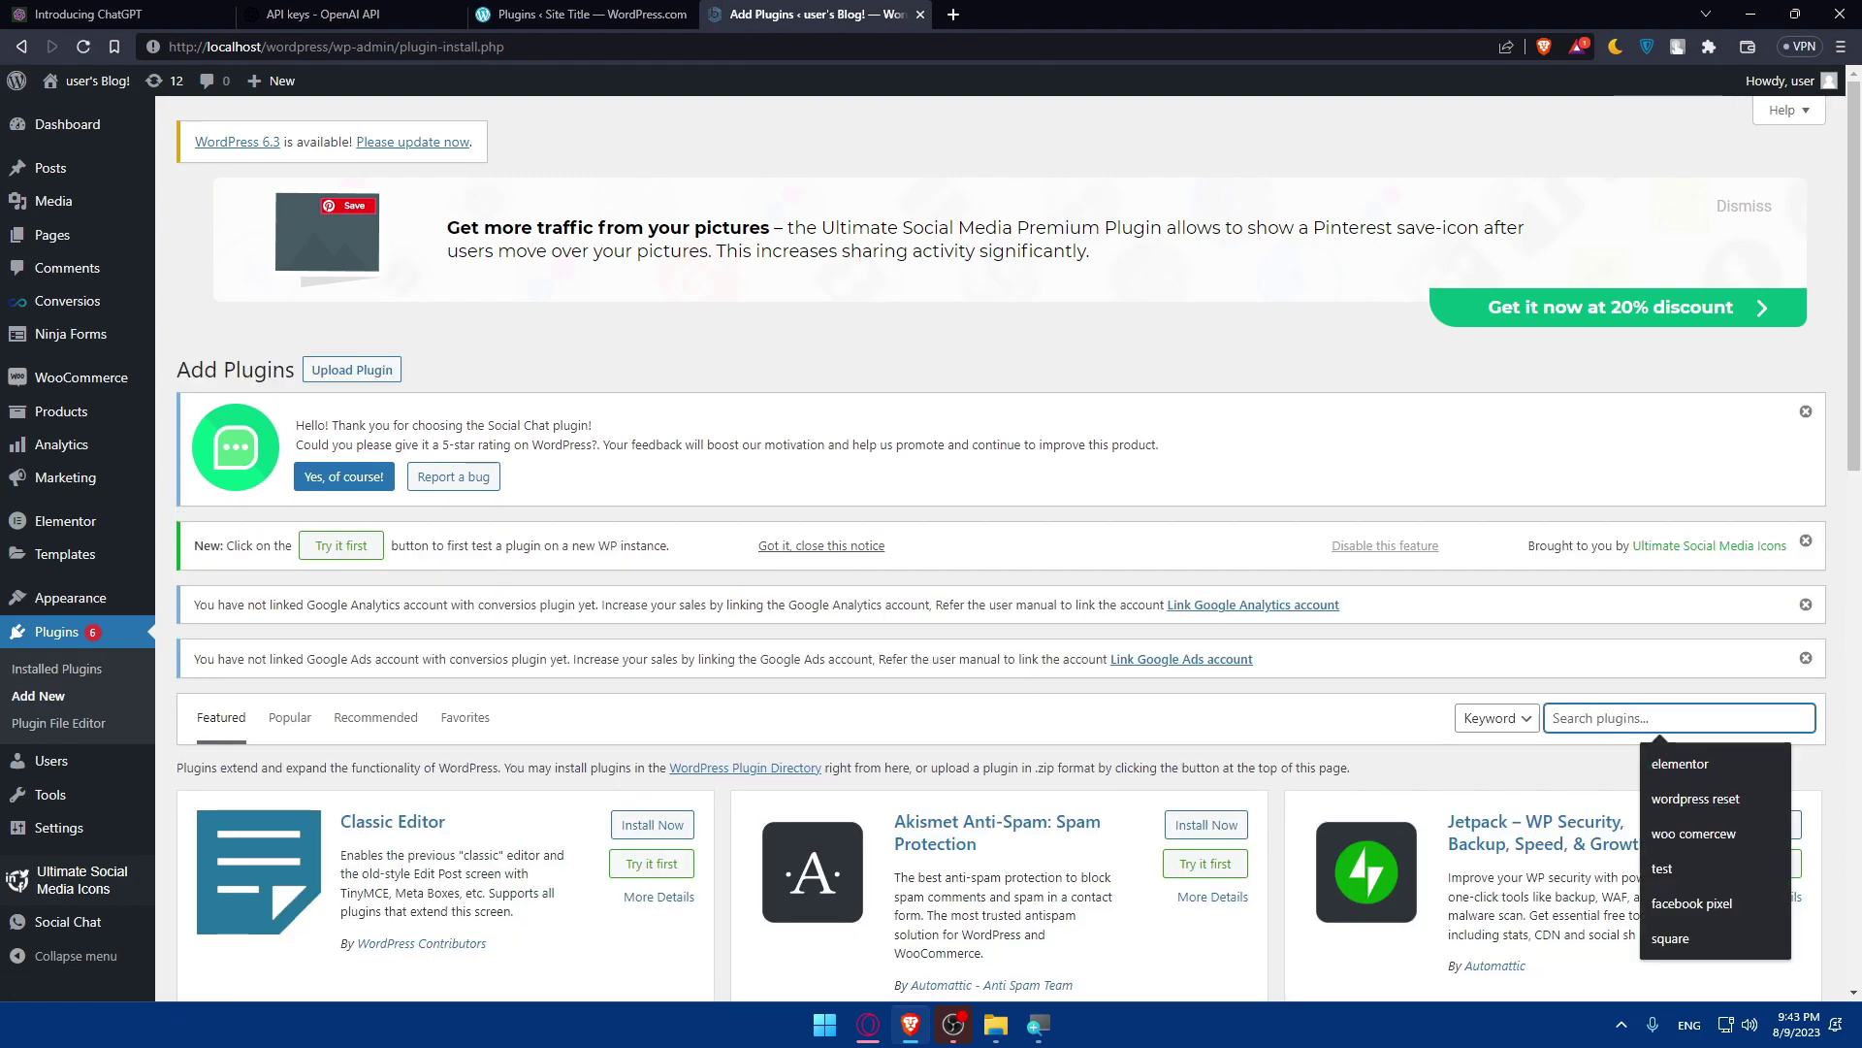
text(chatgpt)
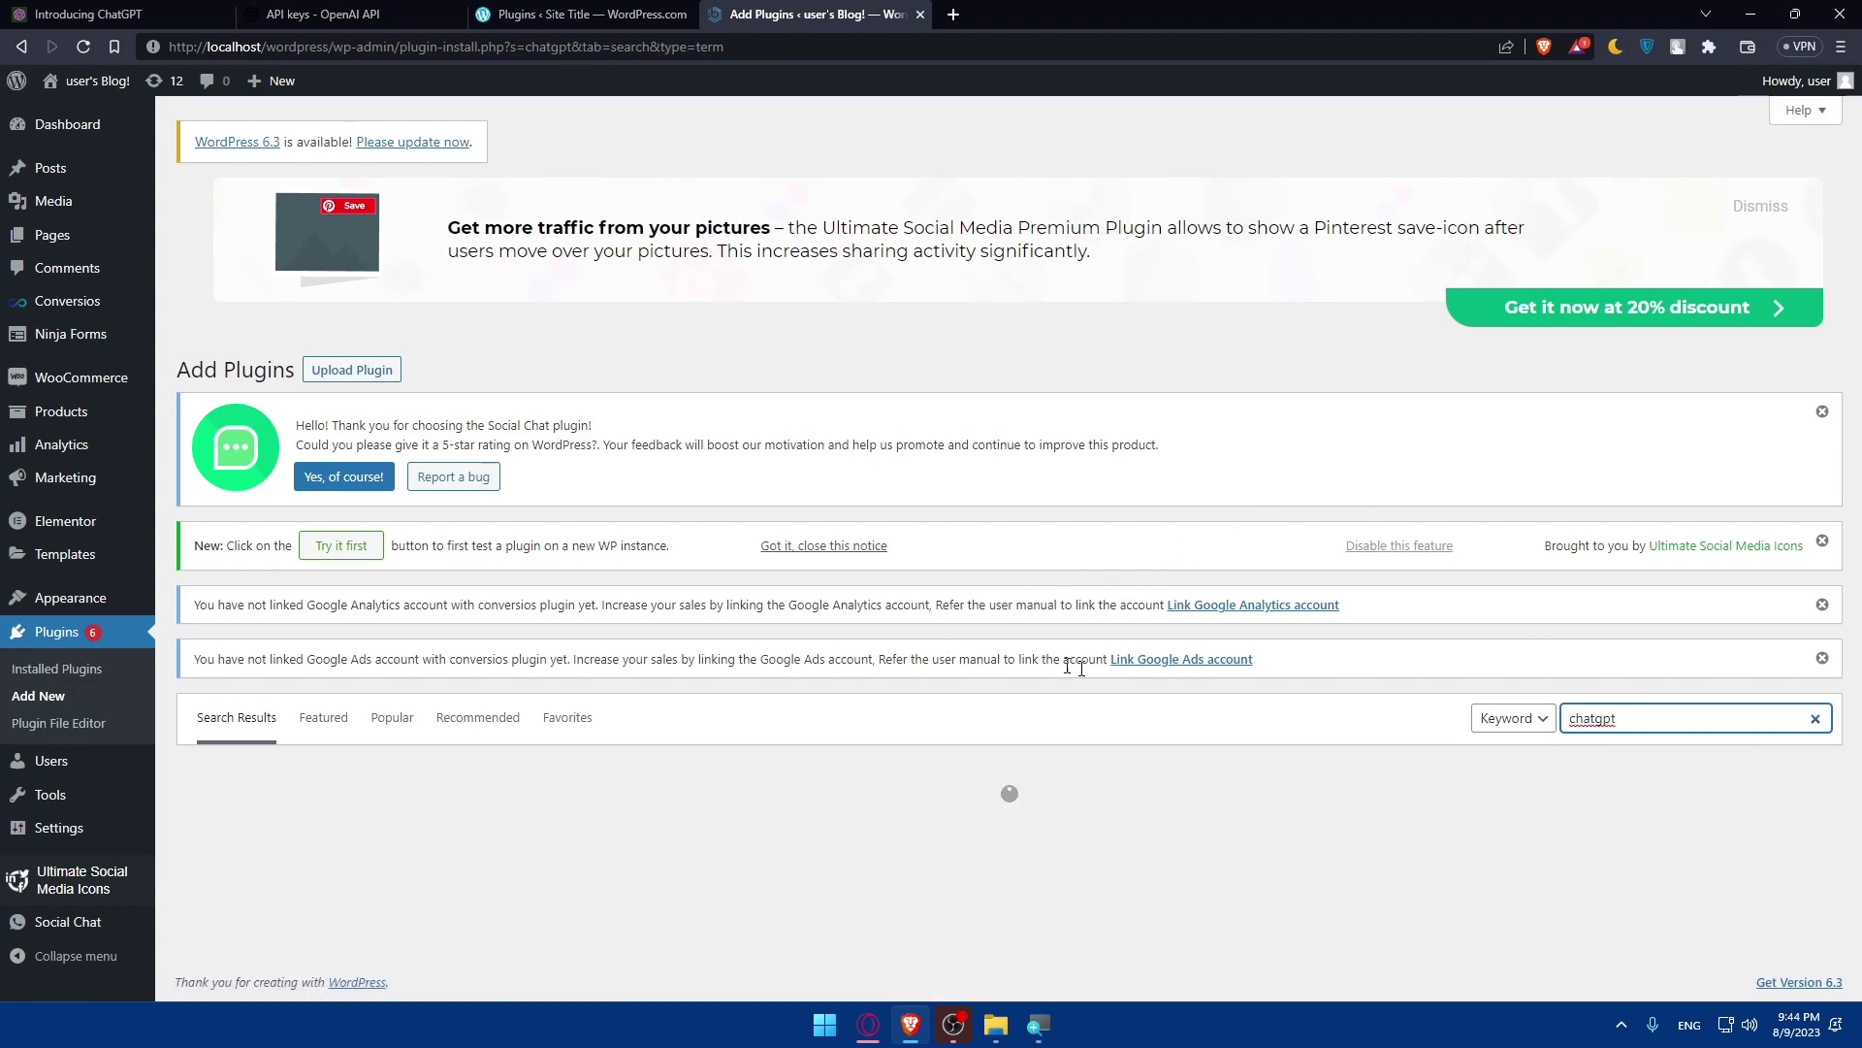
scroll(1109, 740, down, 3)
scroll(1109, 740, down, 2)
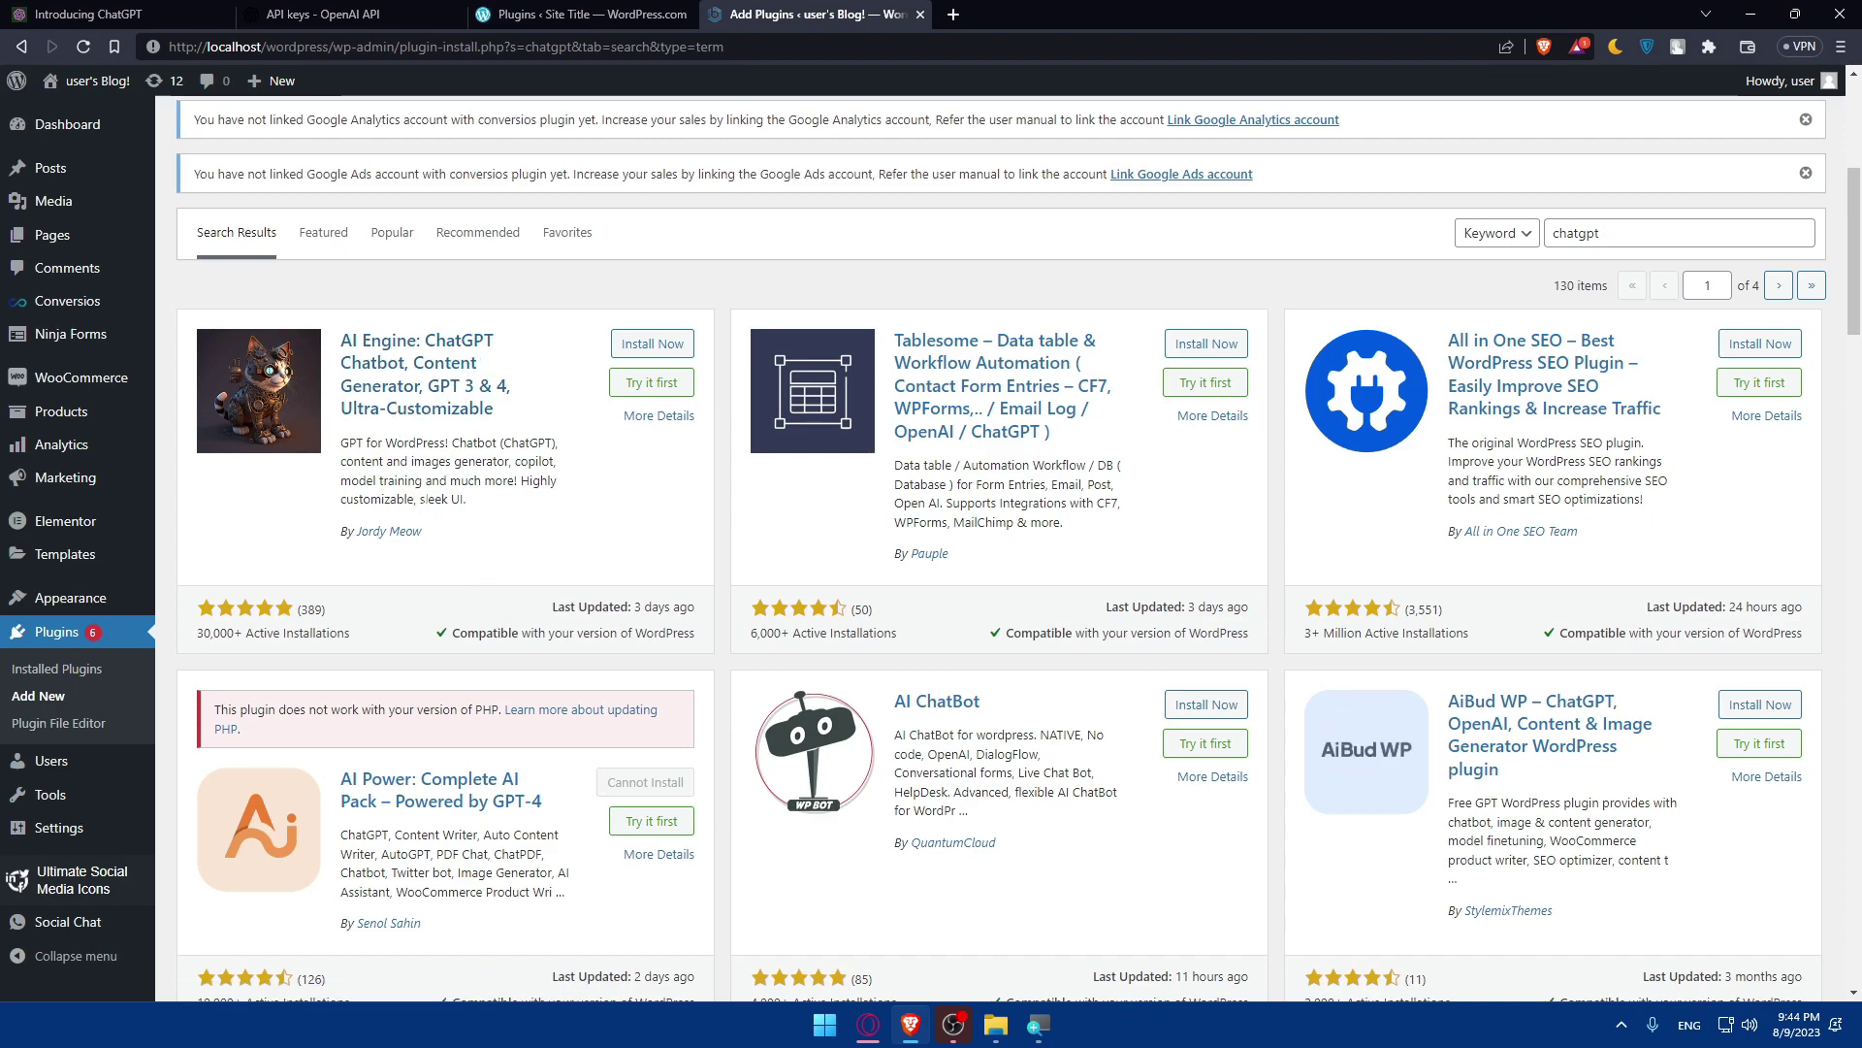
drag(547, 555, 654, 559)
Install and activate the AI Engine: ChatGPT Chatbot plugin from its result card
click(535, 528)
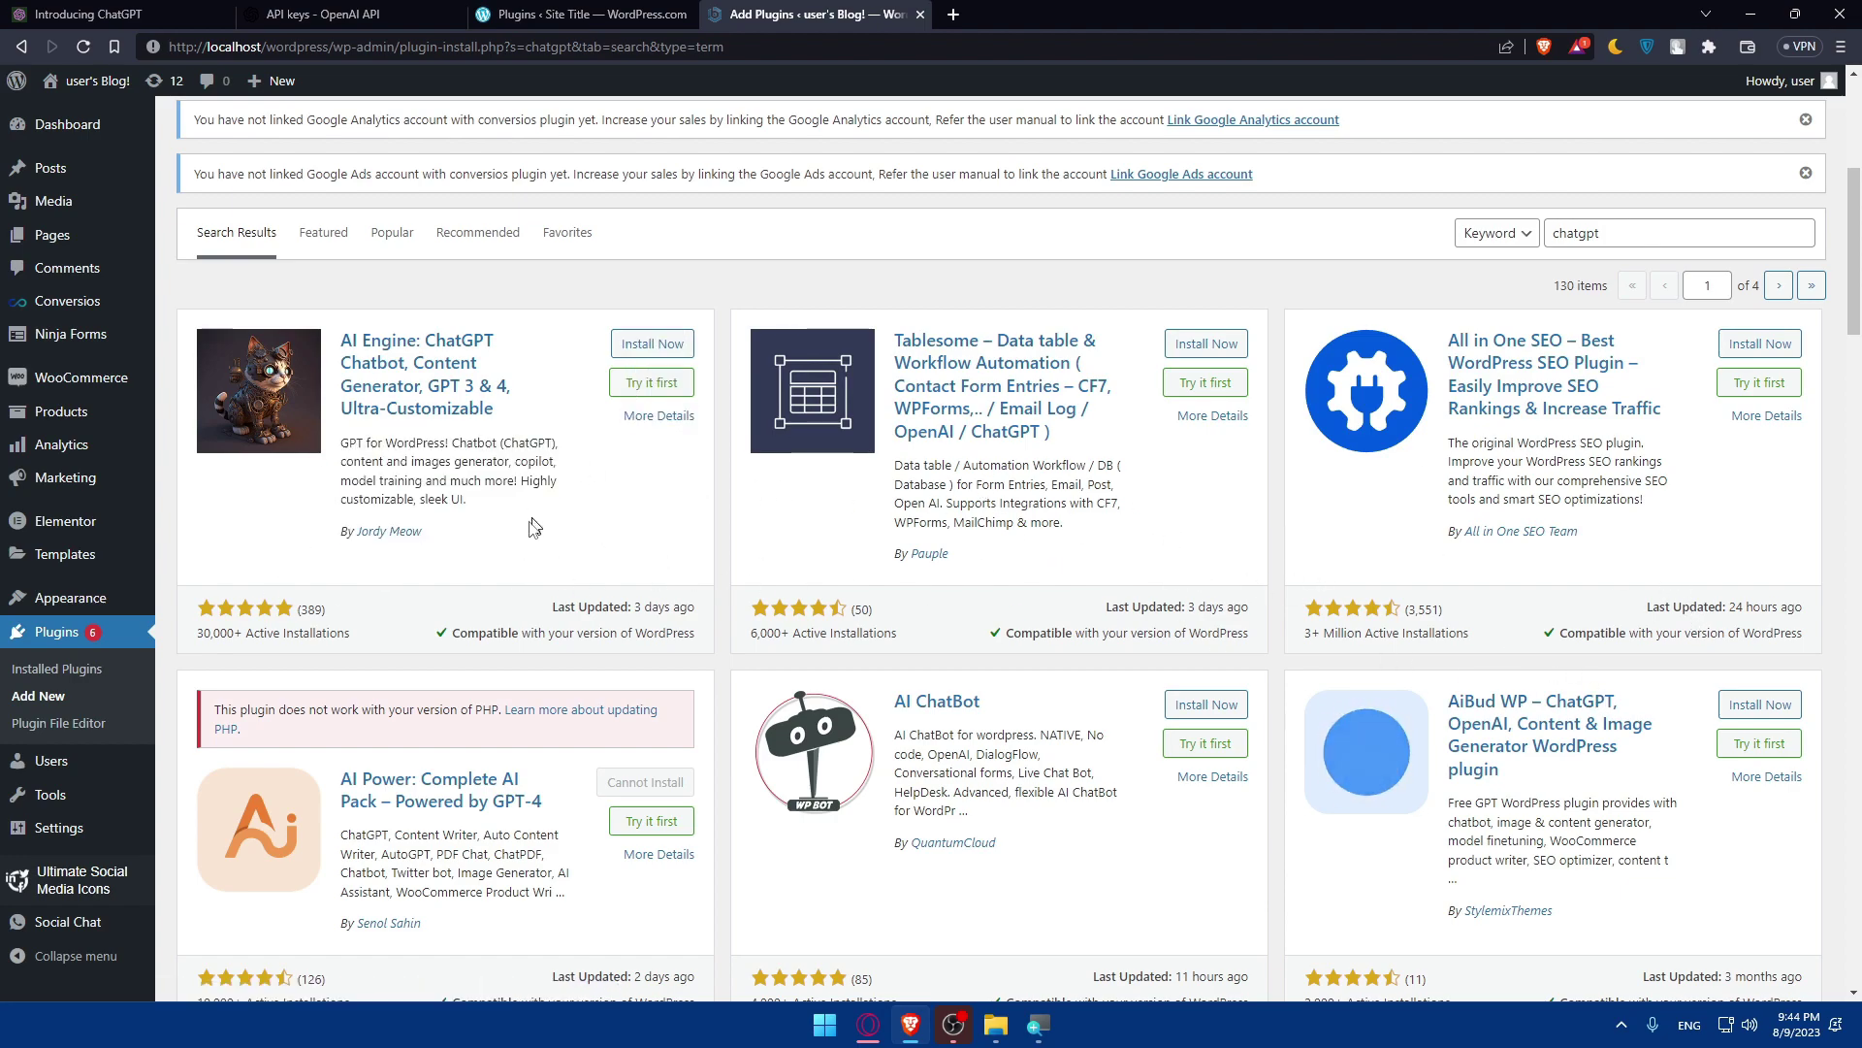
click(647, 346)
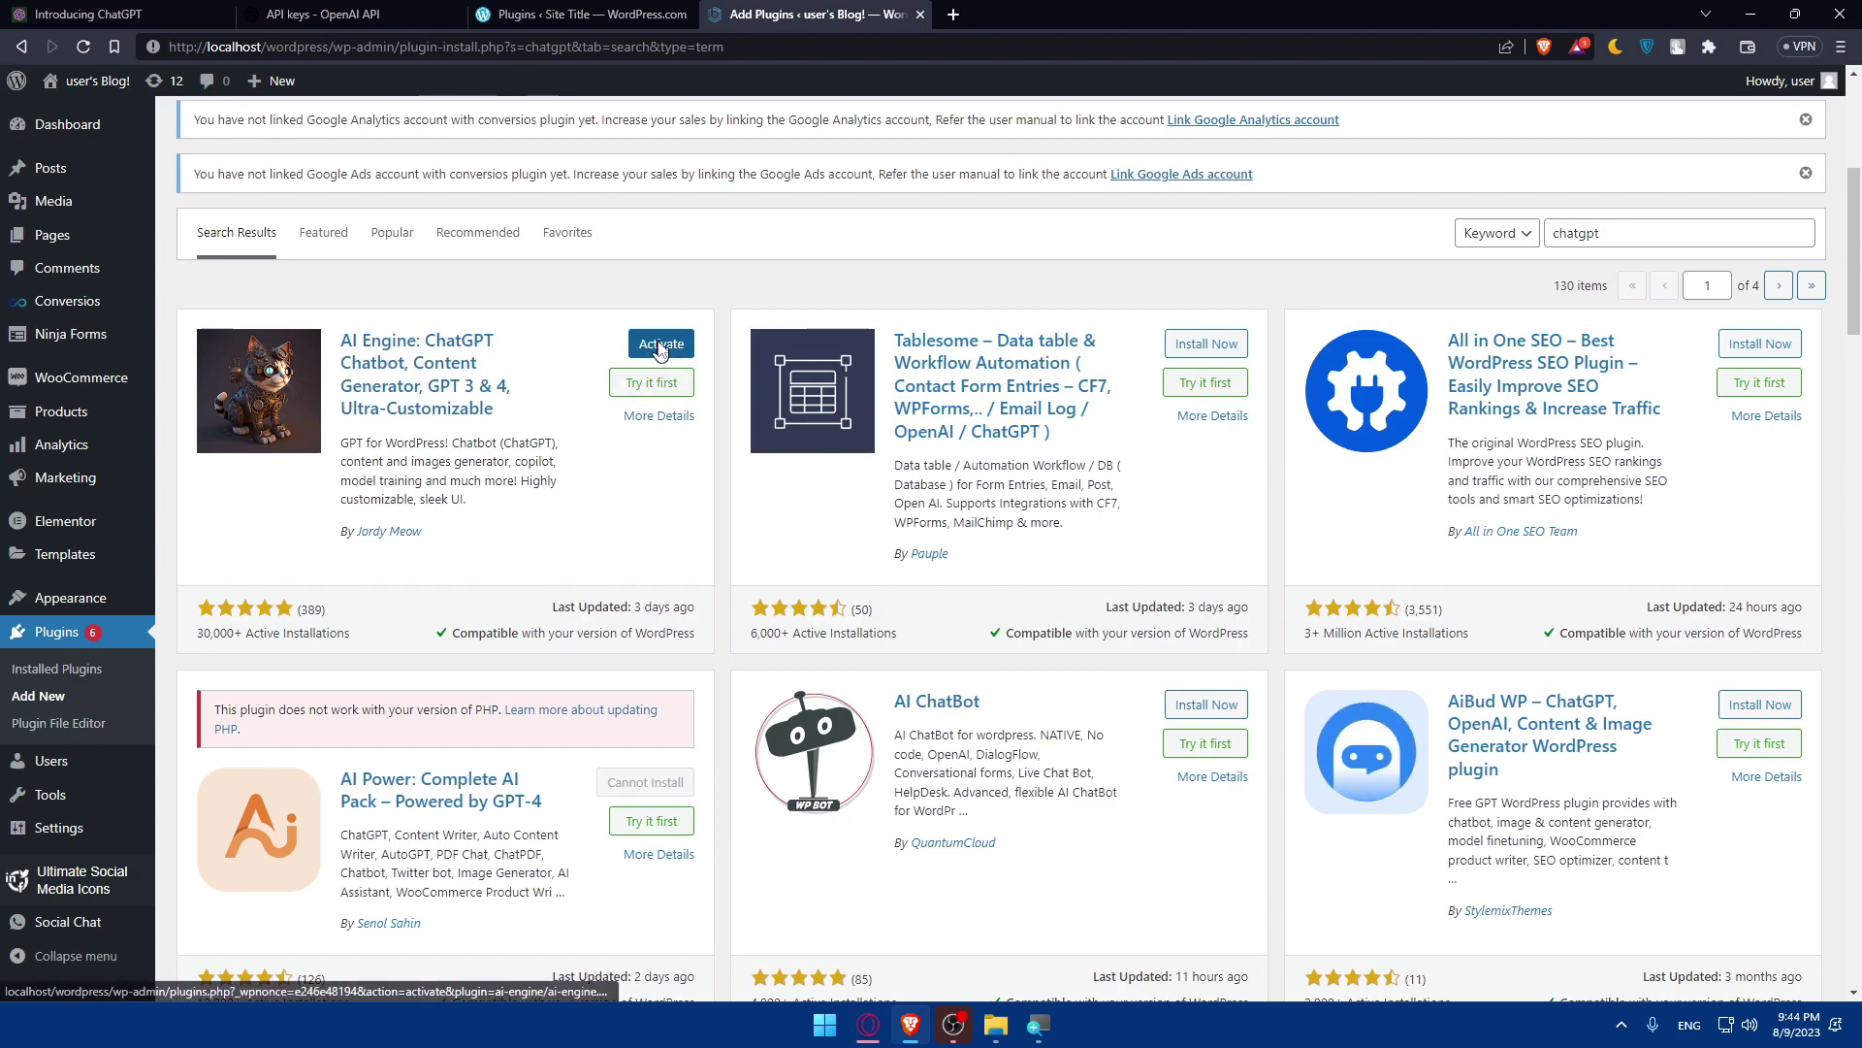
click(647, 343)
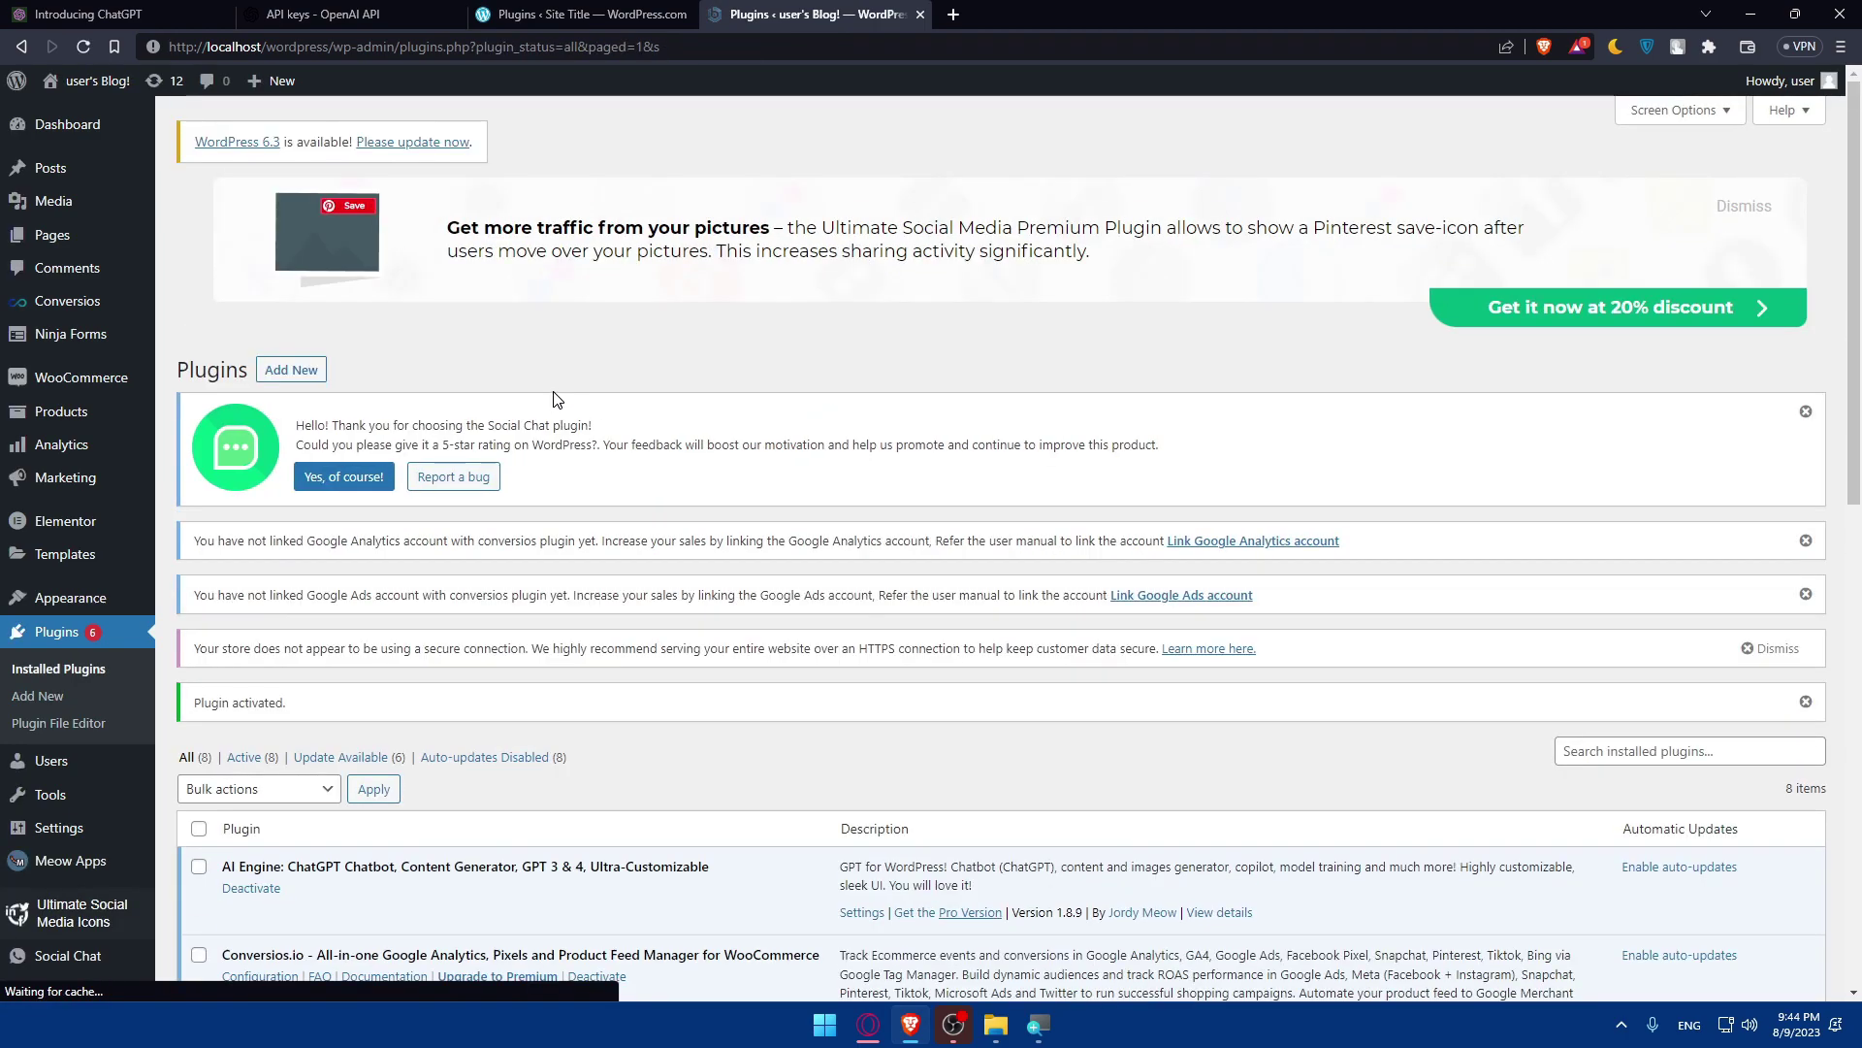
scroll(82, 667, down, 2)
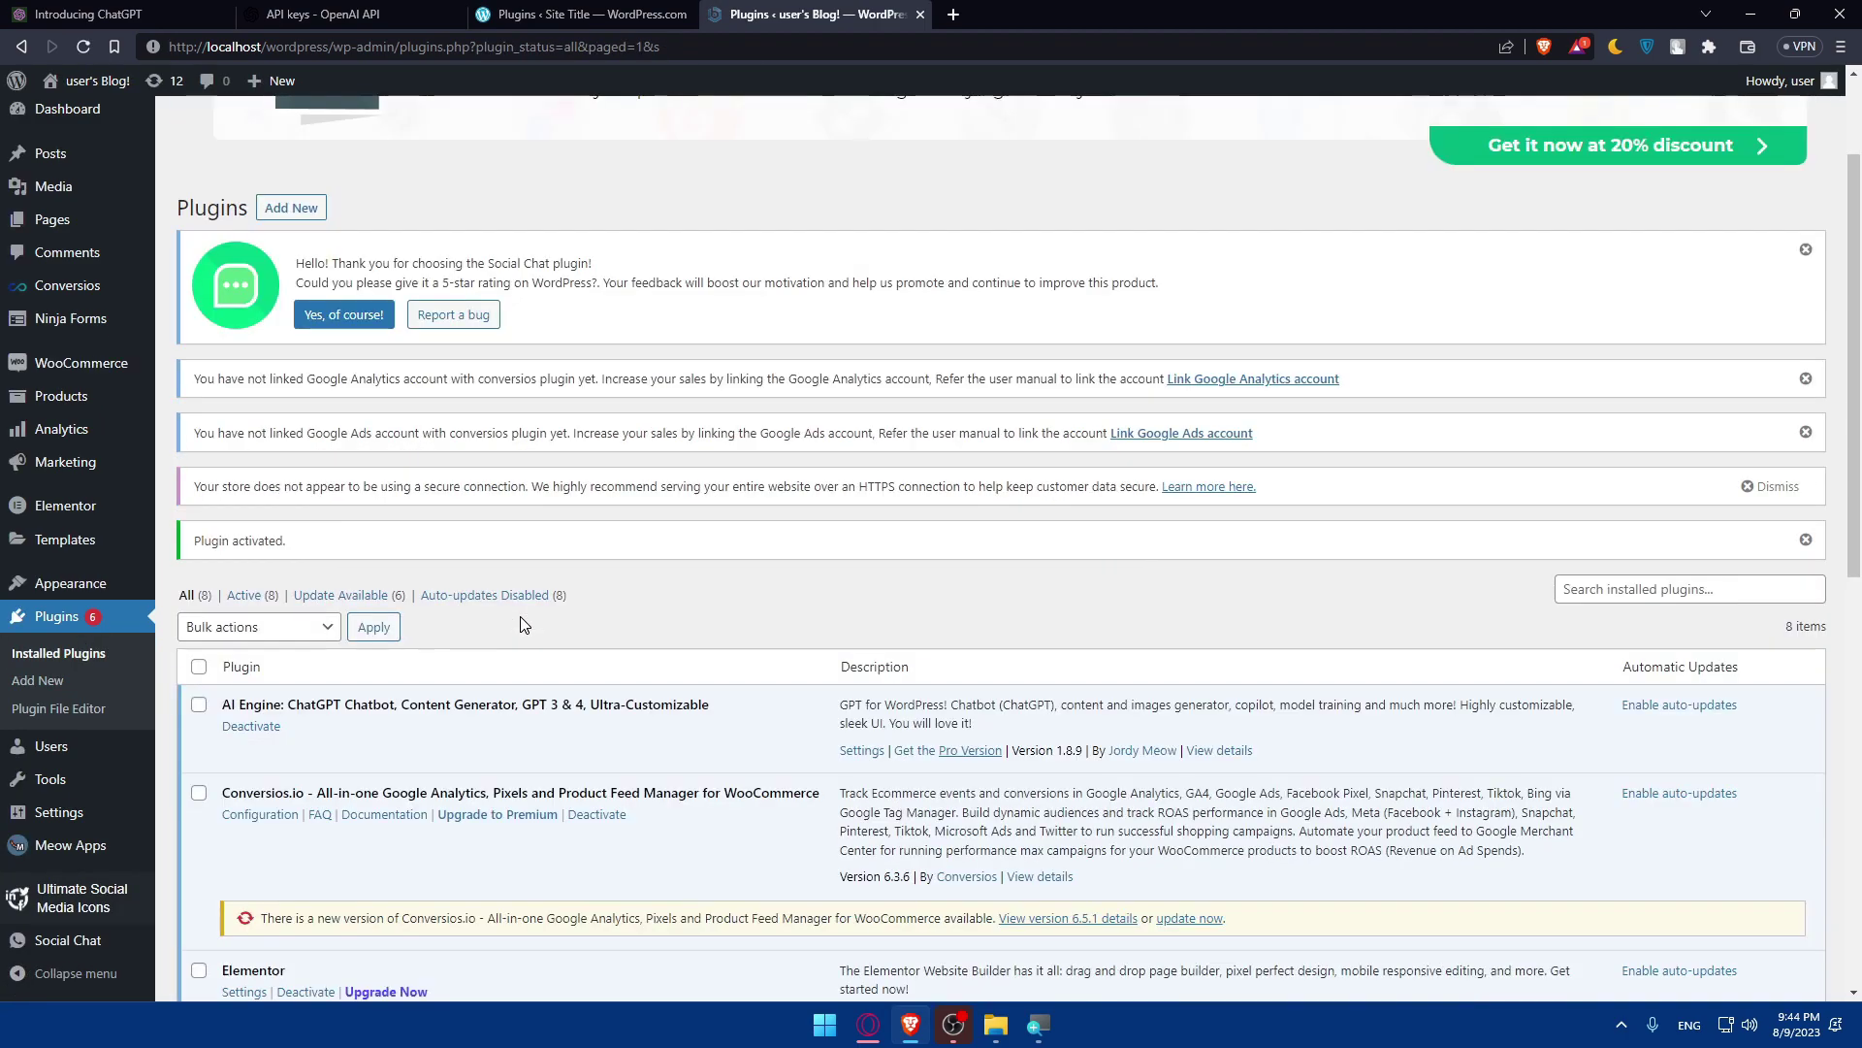
Open AI Engine's settings, scroll through the Dashboard modules, and view the Default chatbot settings
click(857, 751)
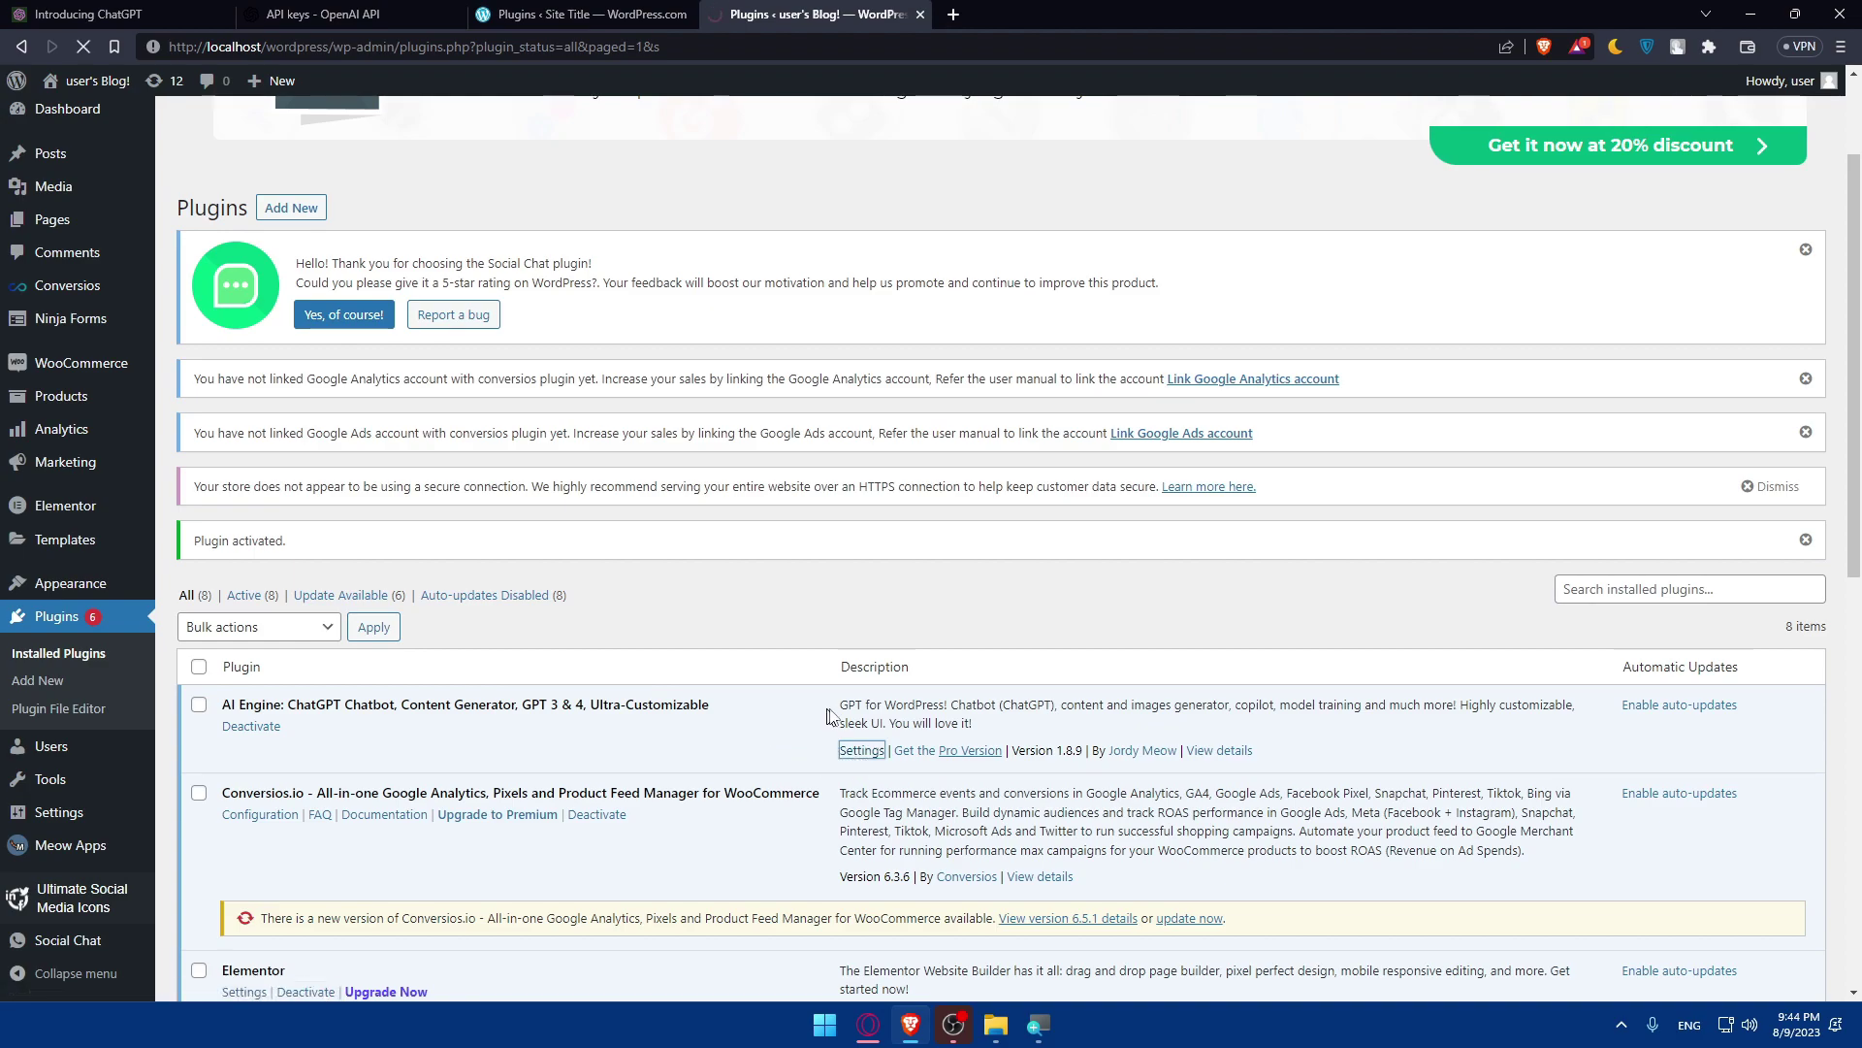
scroll(648, 595, down, 5)
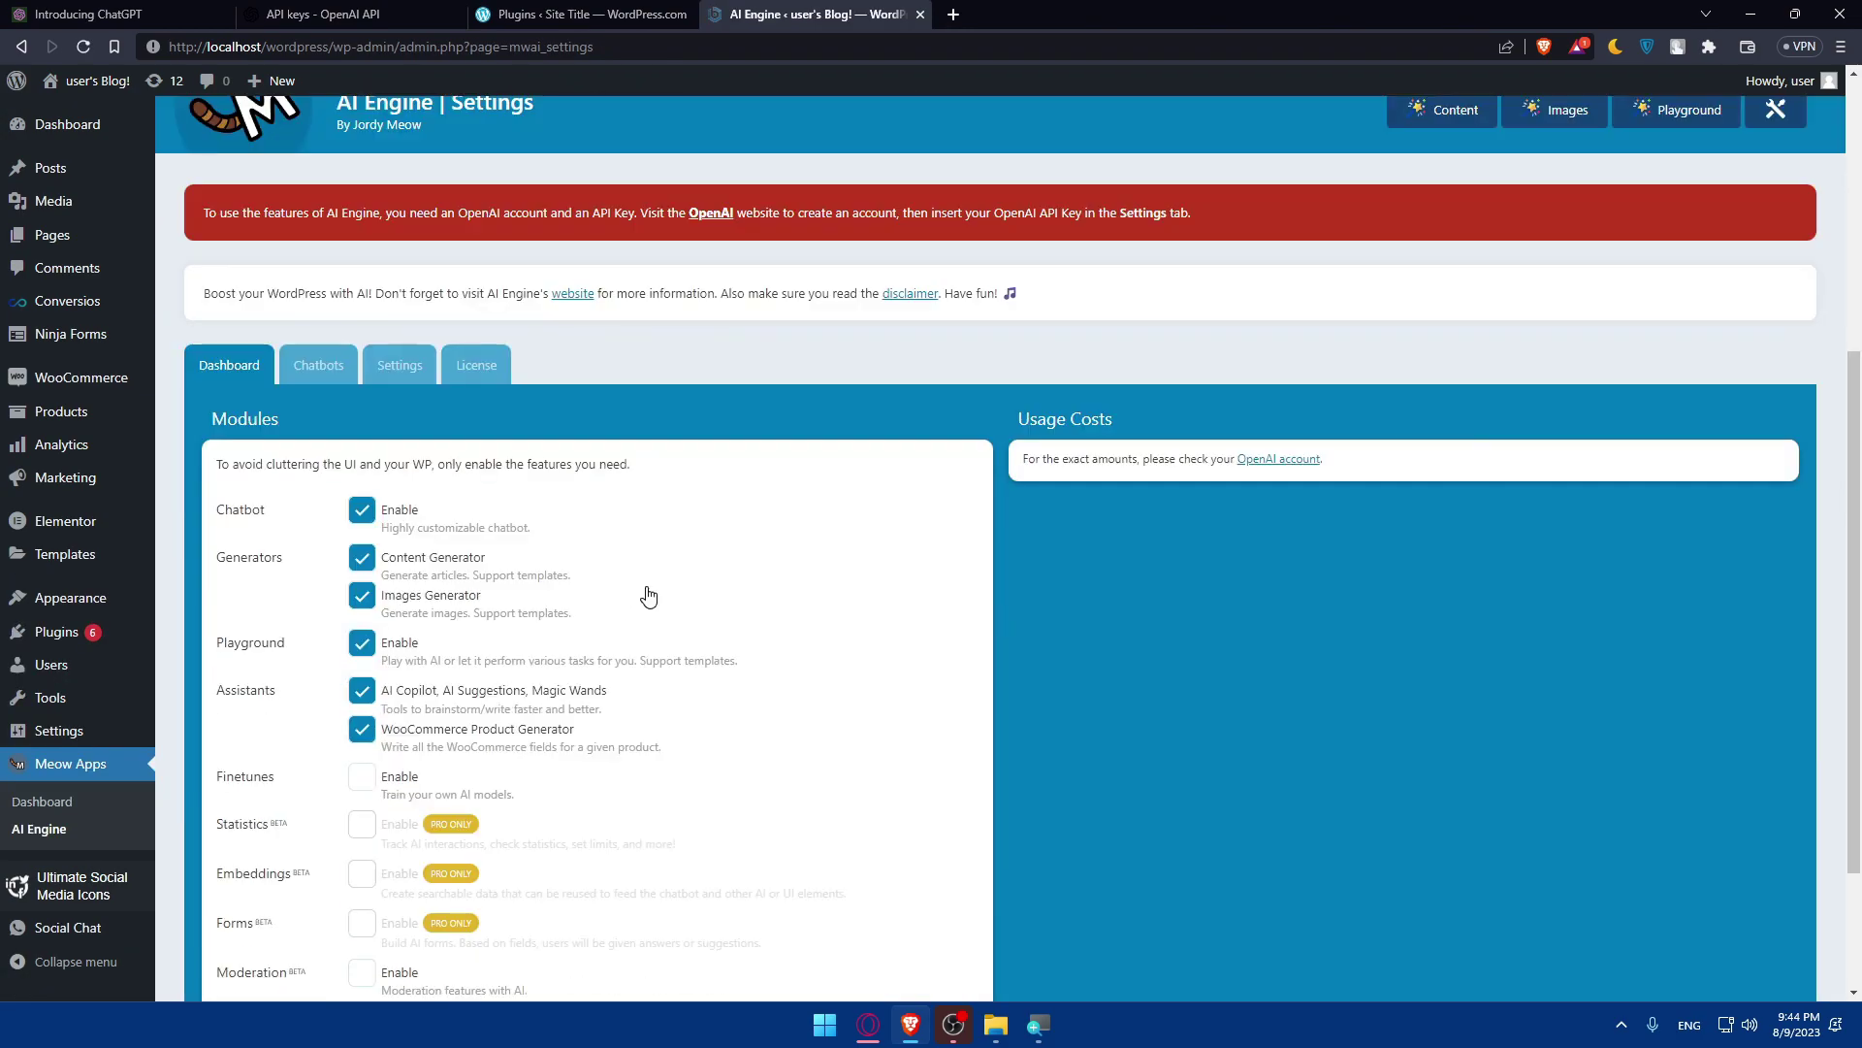
scroll(645, 599, down, 2)
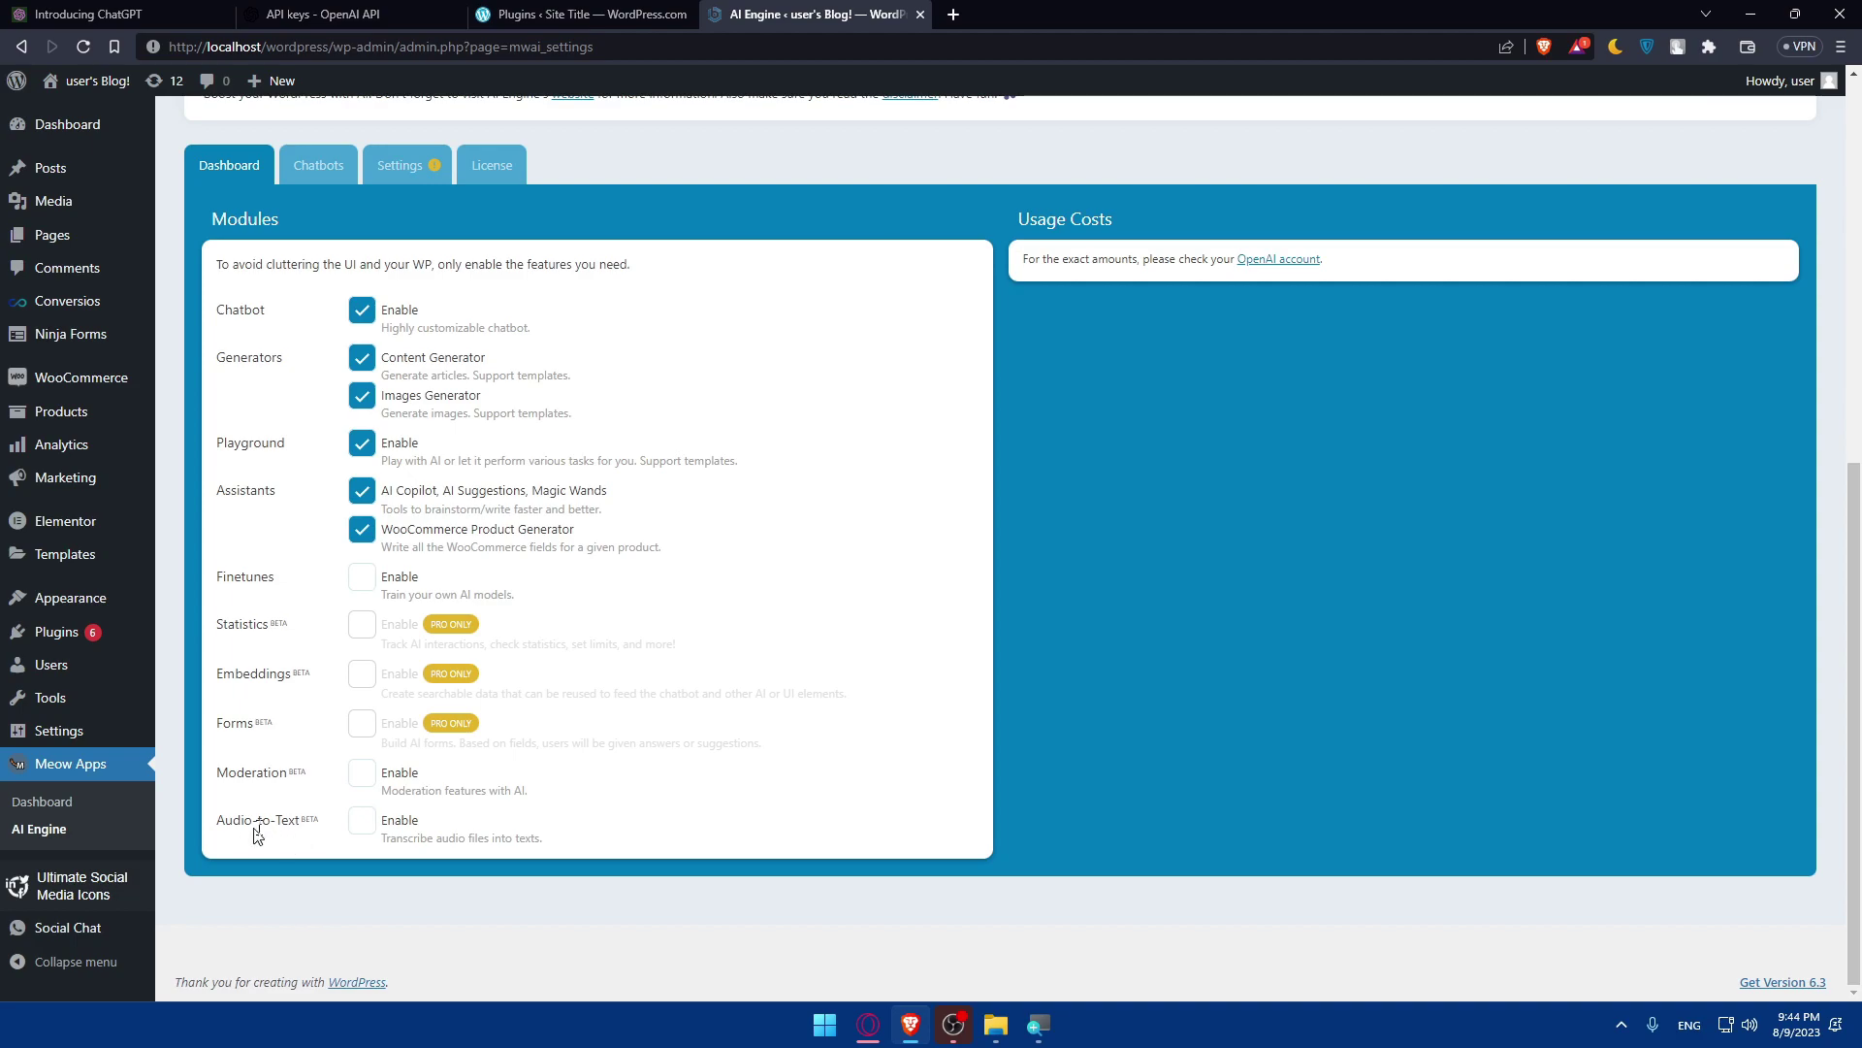
click(321, 182)
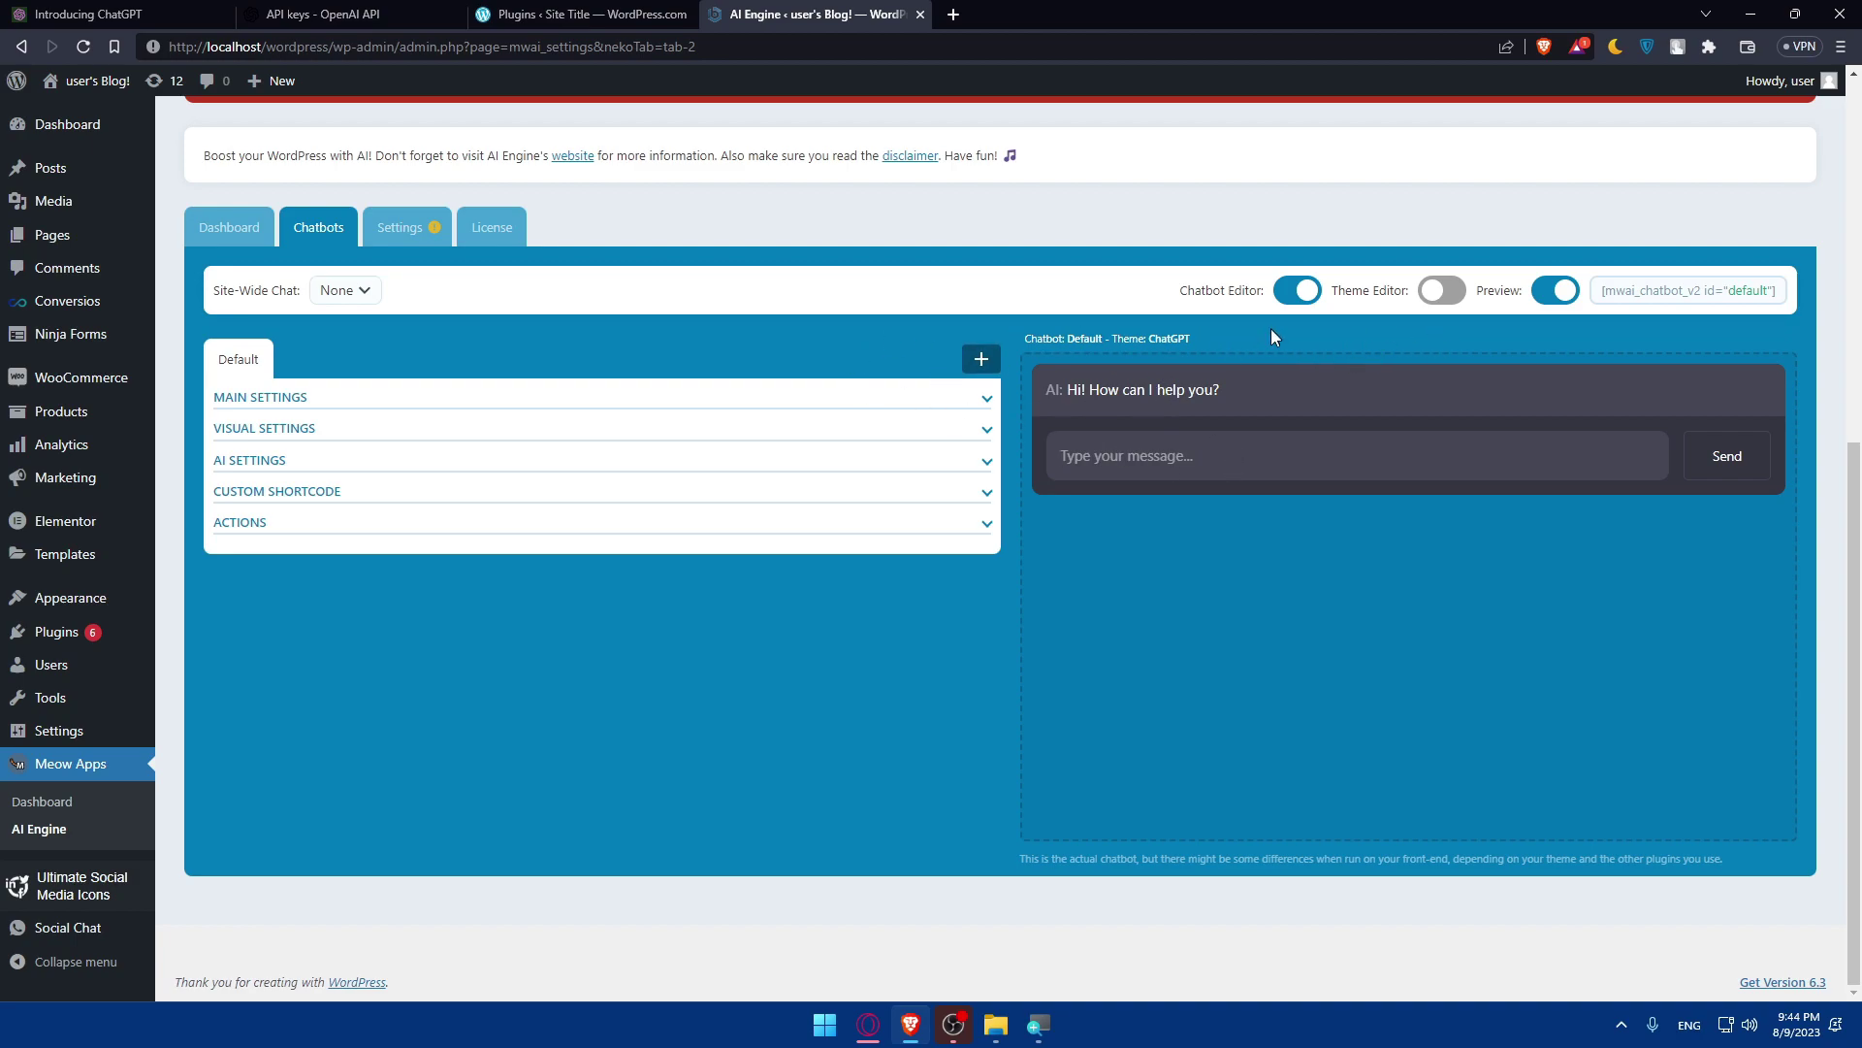
Review AI Engine's Open AI service and API key settings, then view the License tab
click(407, 228)
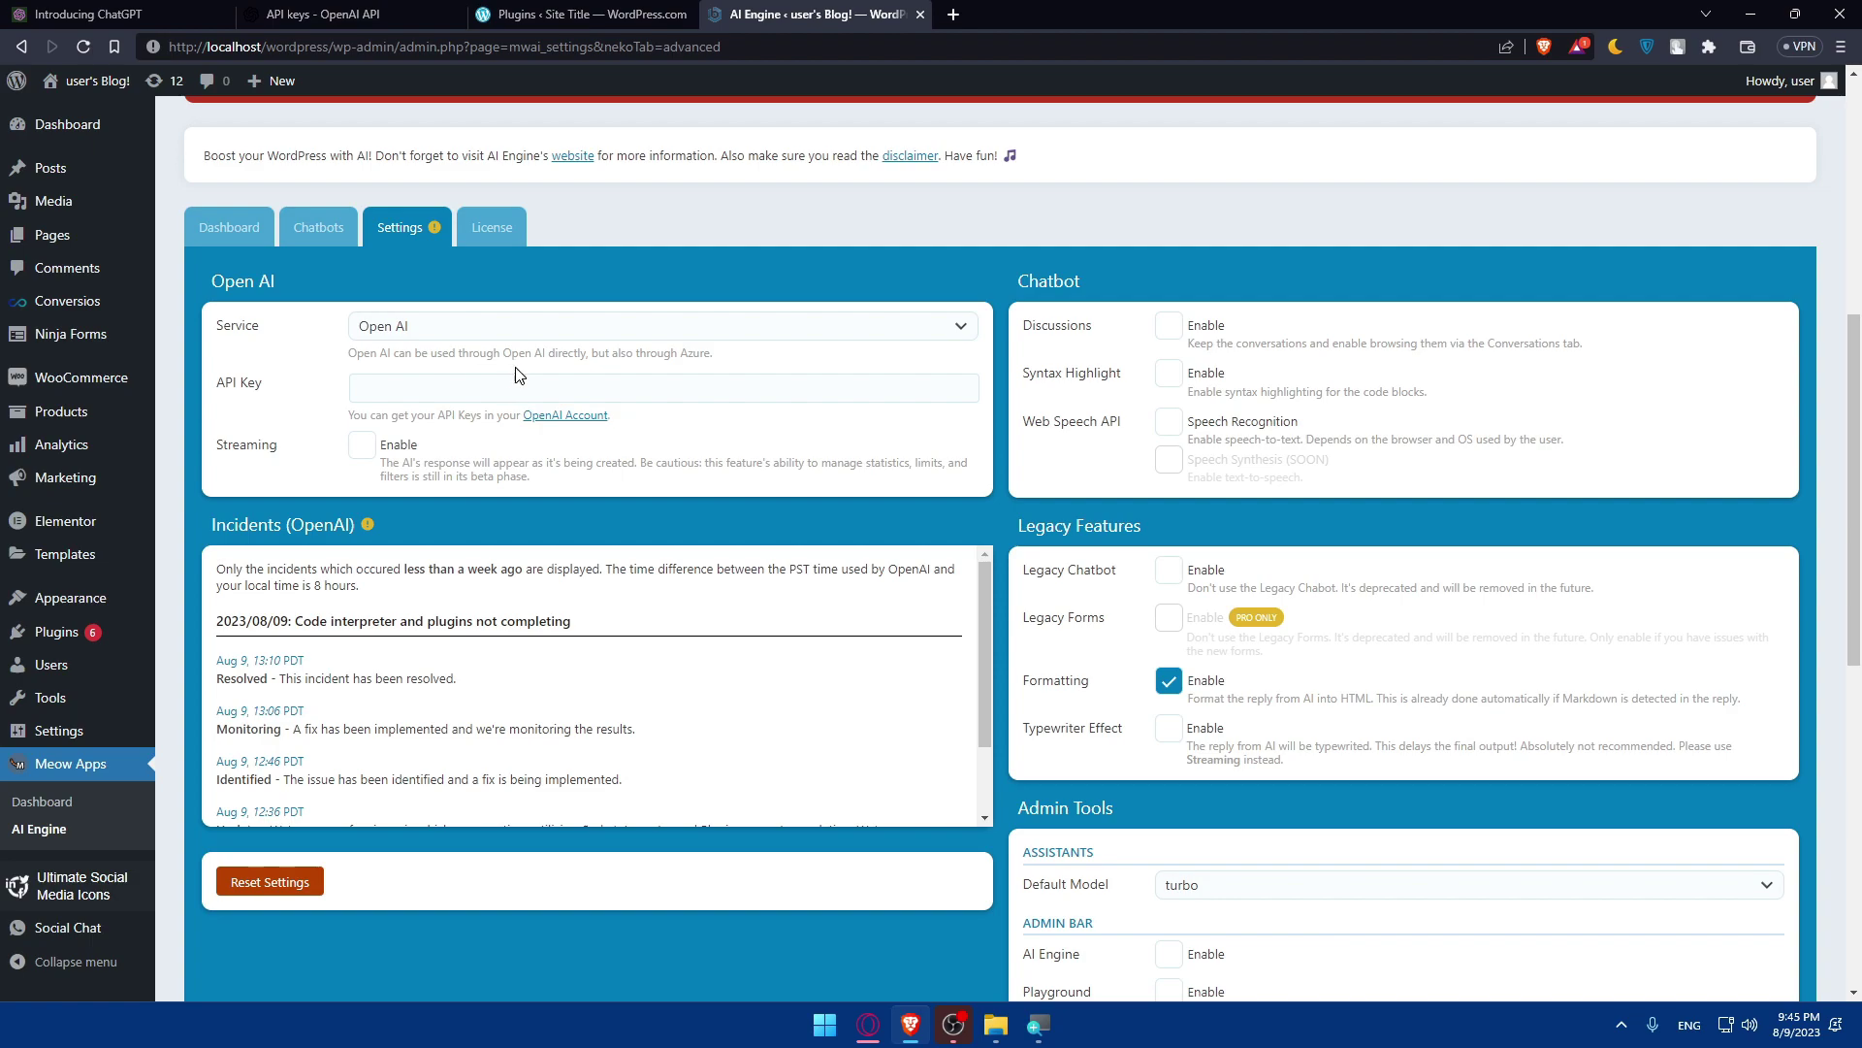
scroll(525, 385, down, 5)
scroll(525, 385, up, 3)
scroll(590, 764, up, 5)
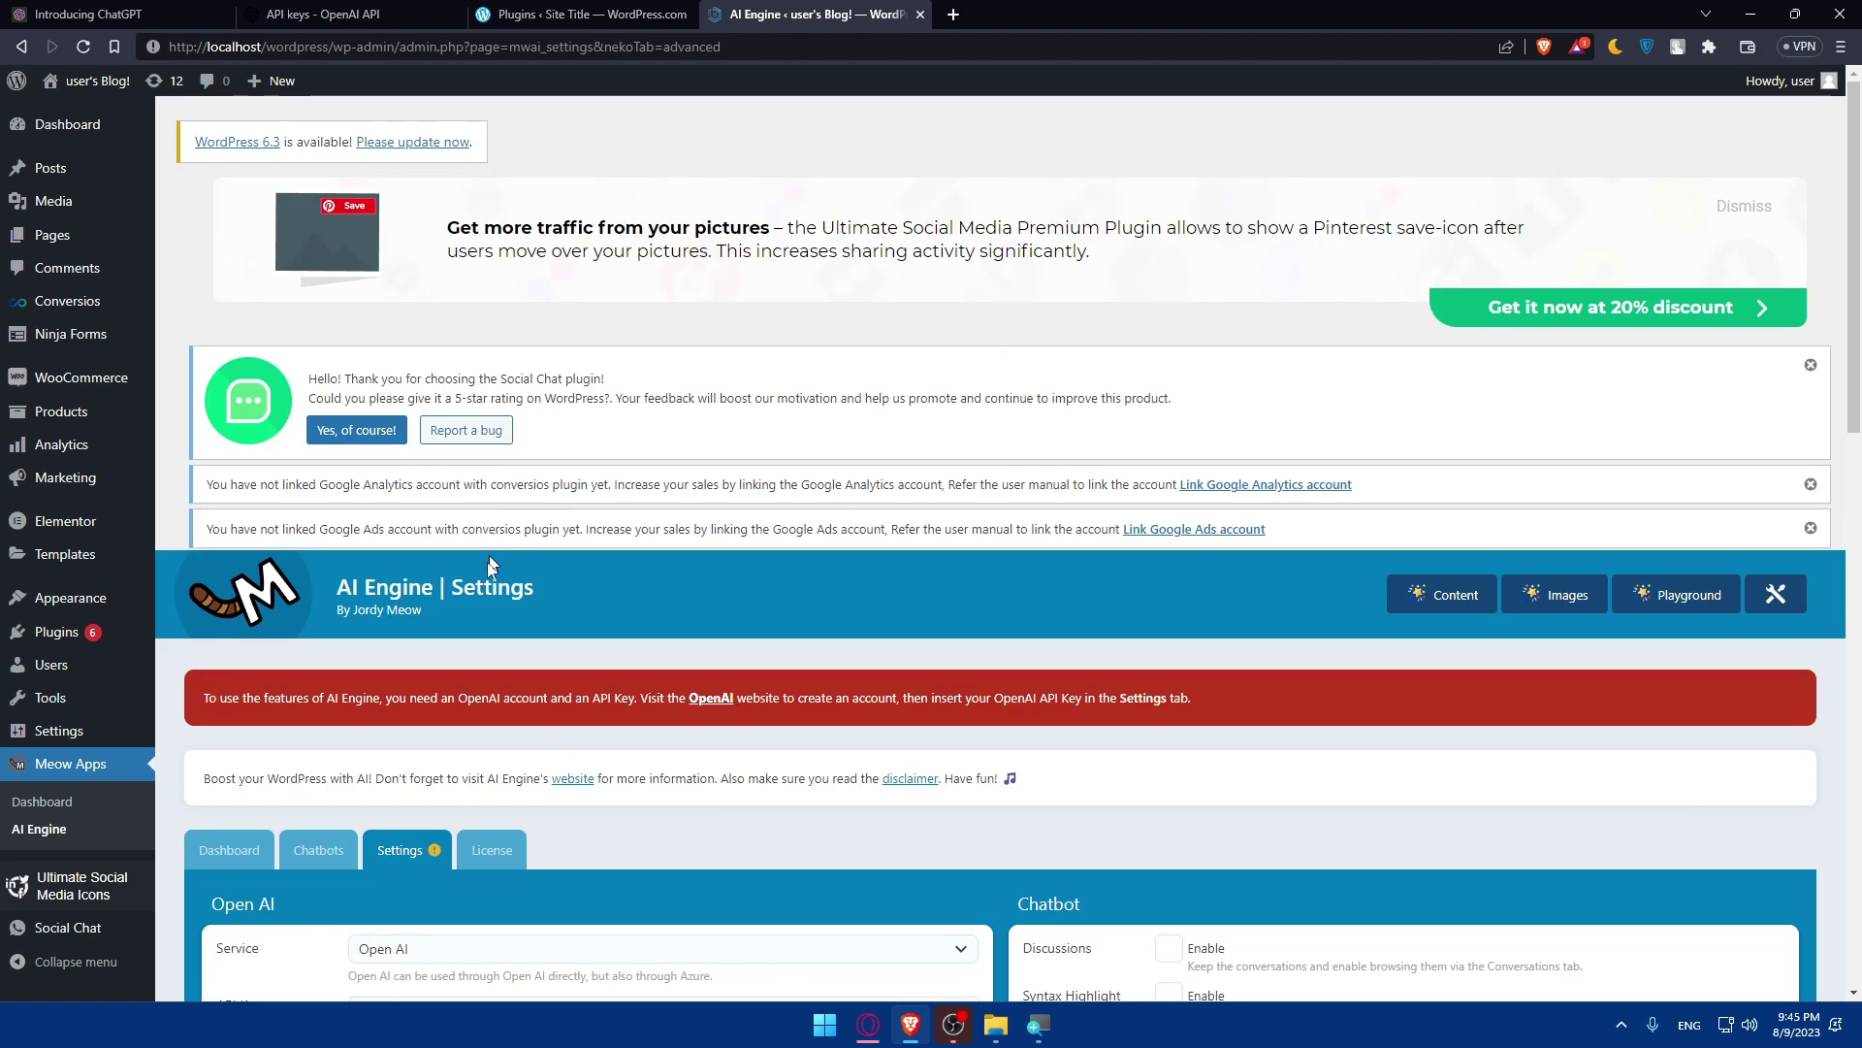
click(492, 850)
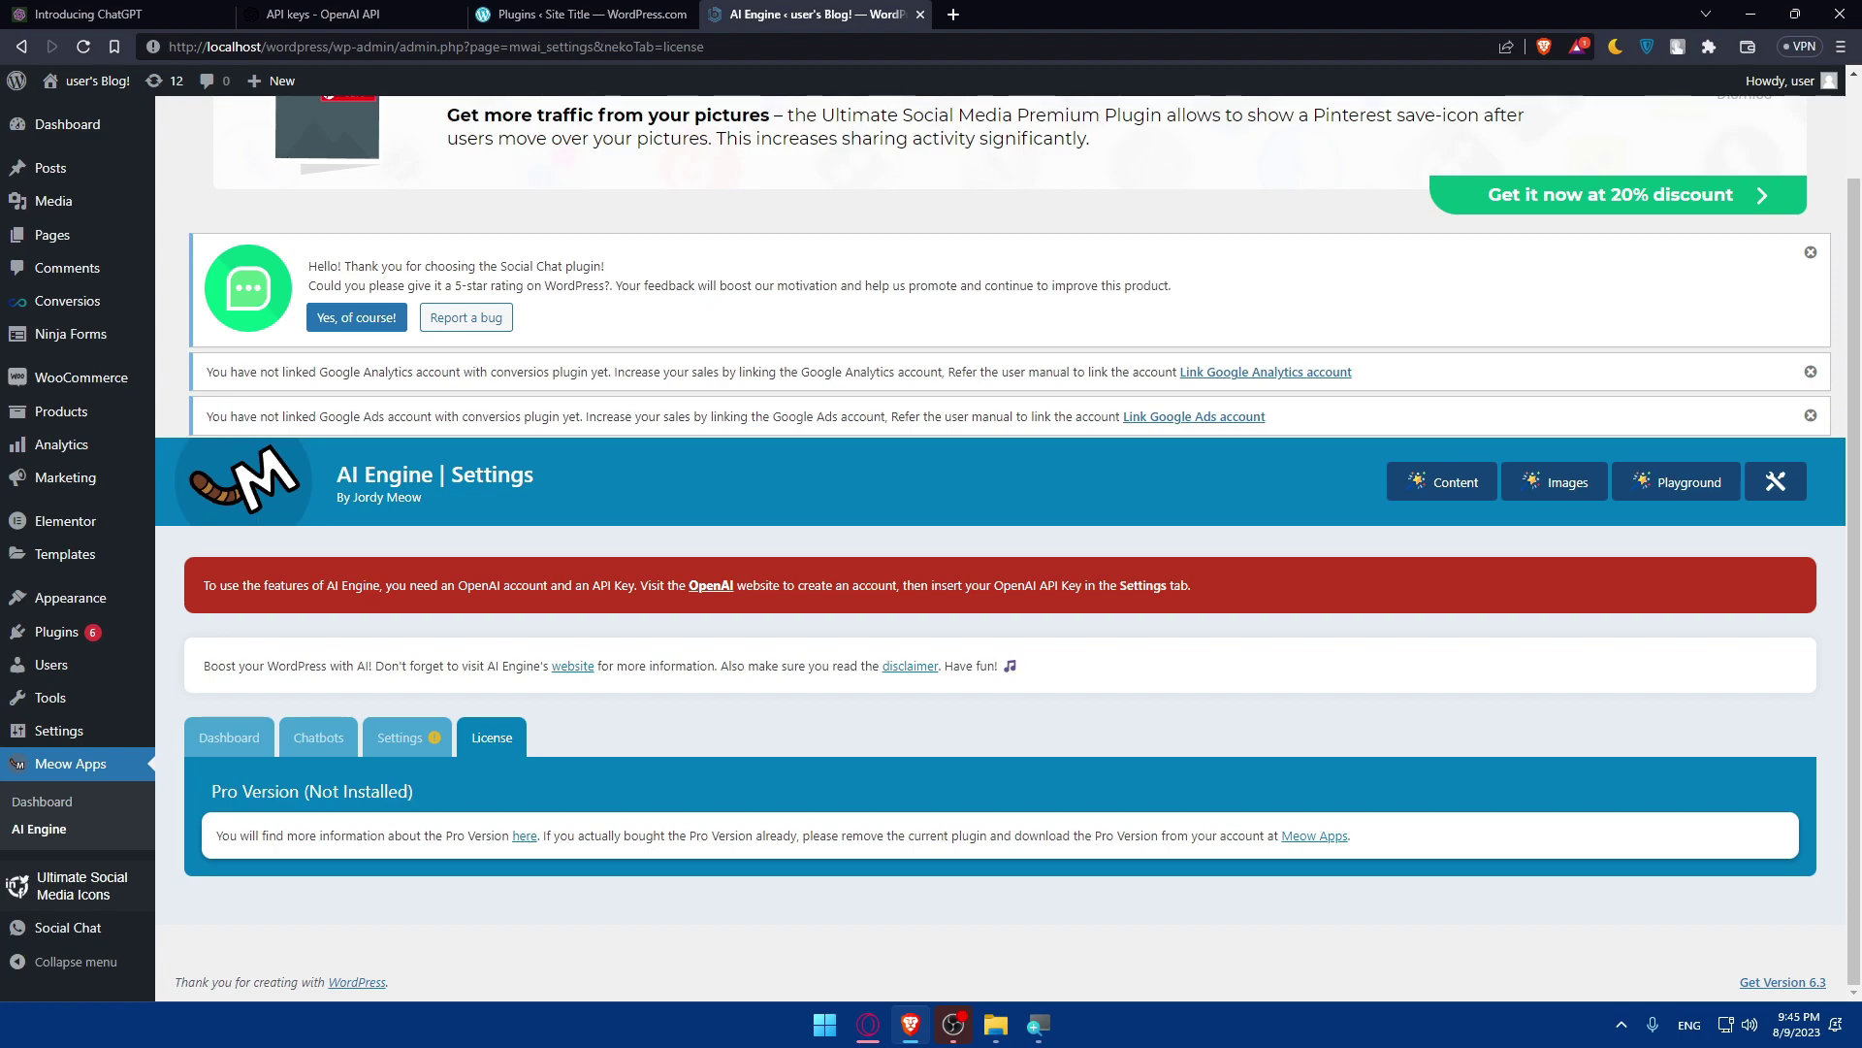
Return to the OpenAI API Reference and scroll down to the Create completion section
click(366, 10)
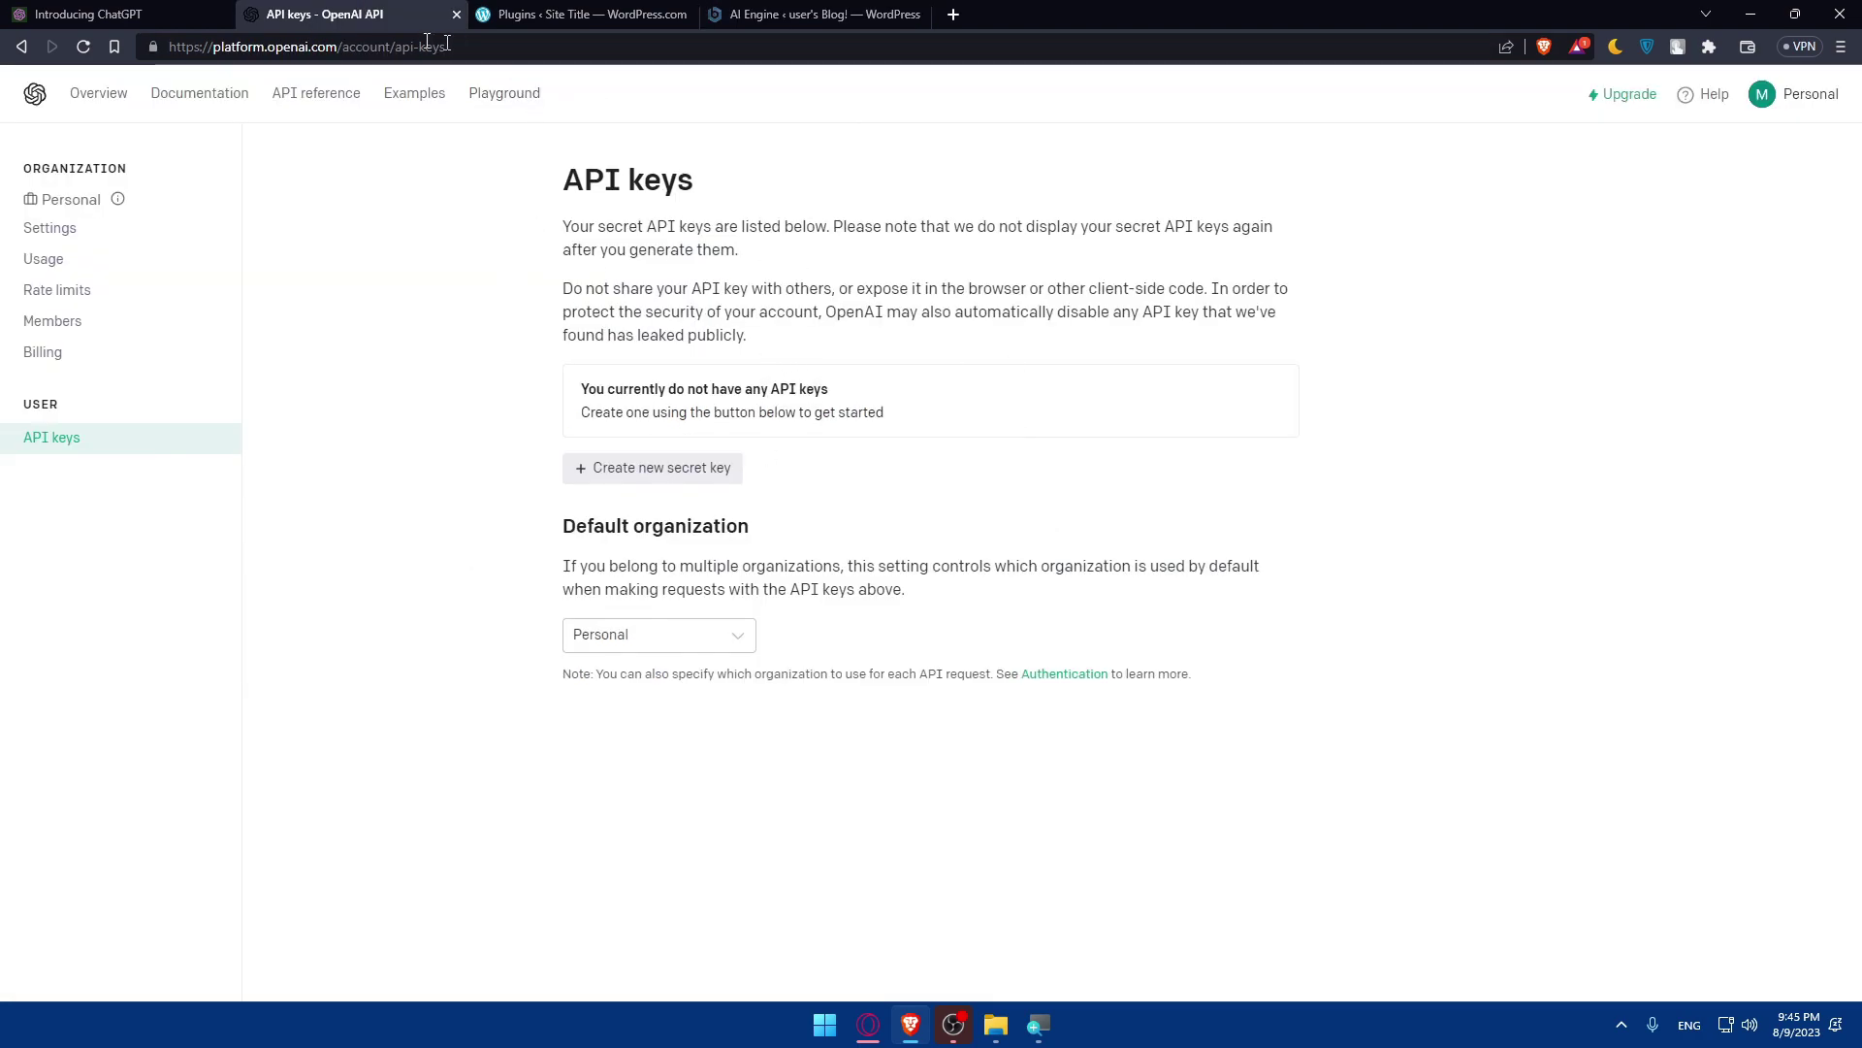
key(alt+Left)
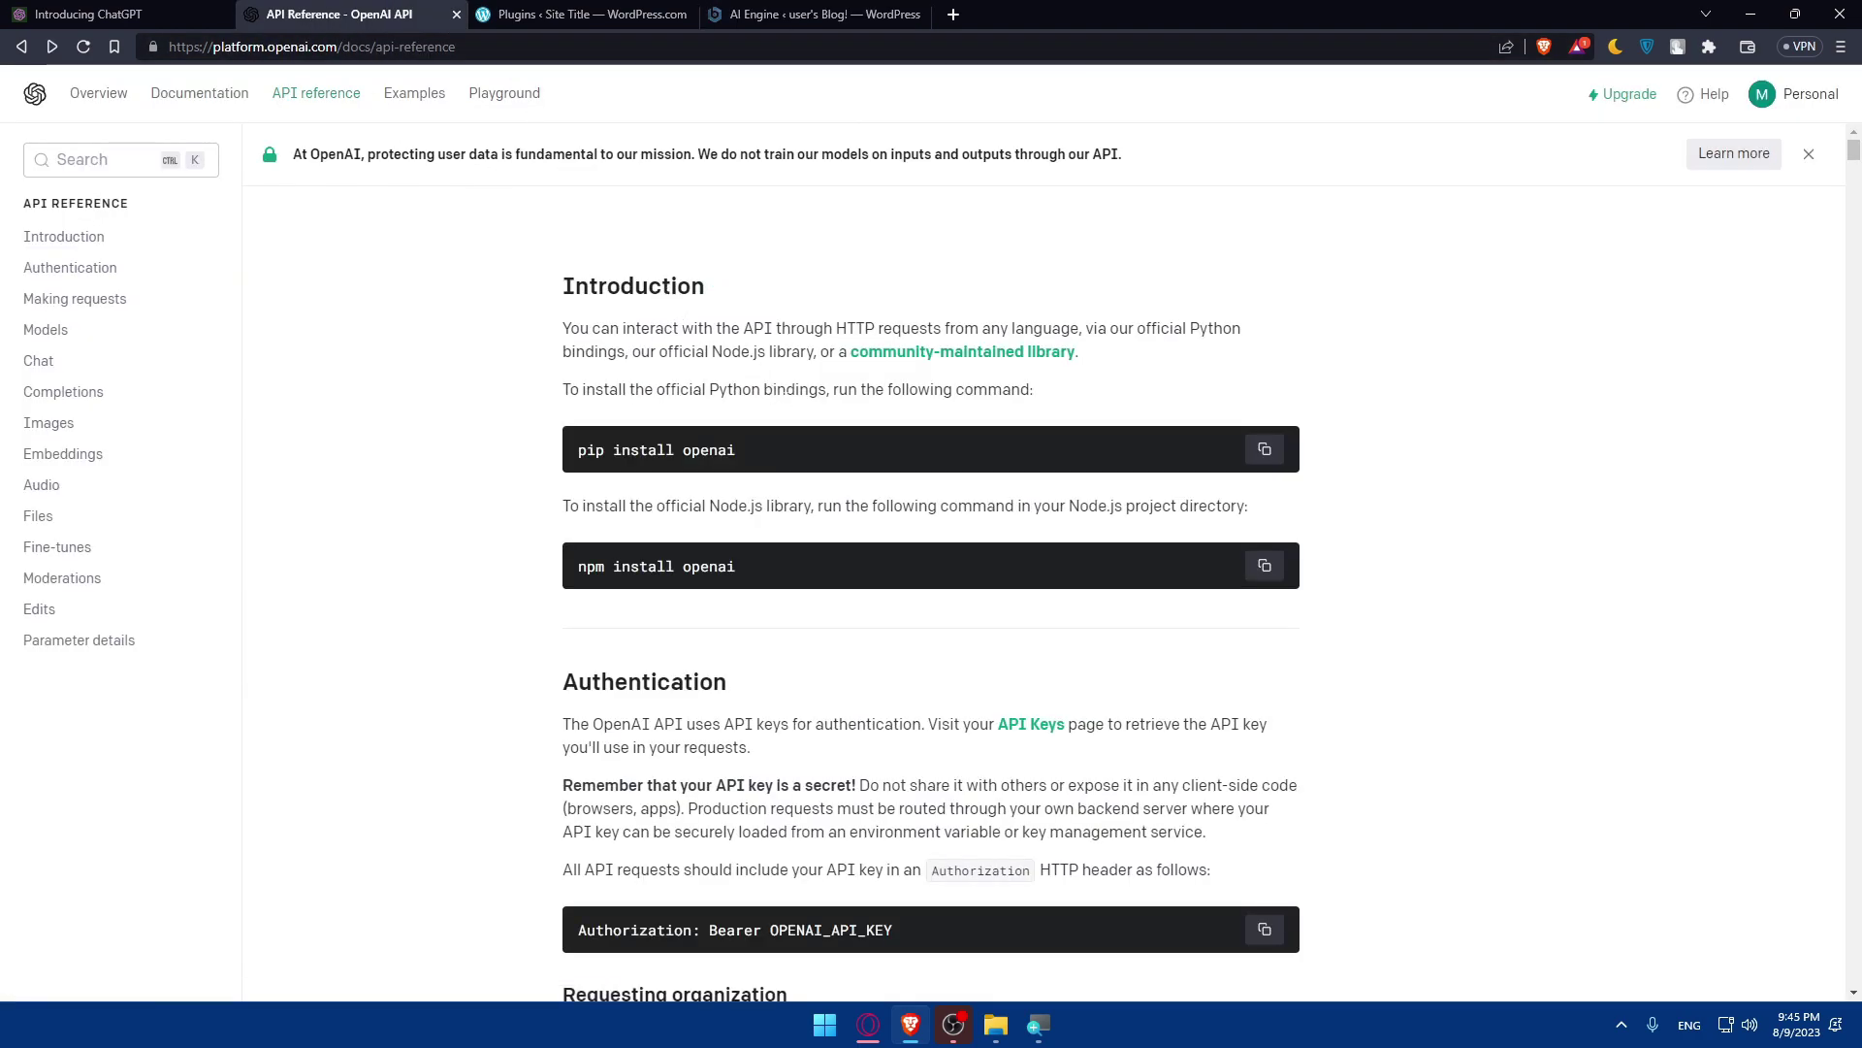
scroll(844, 500, down, 3)
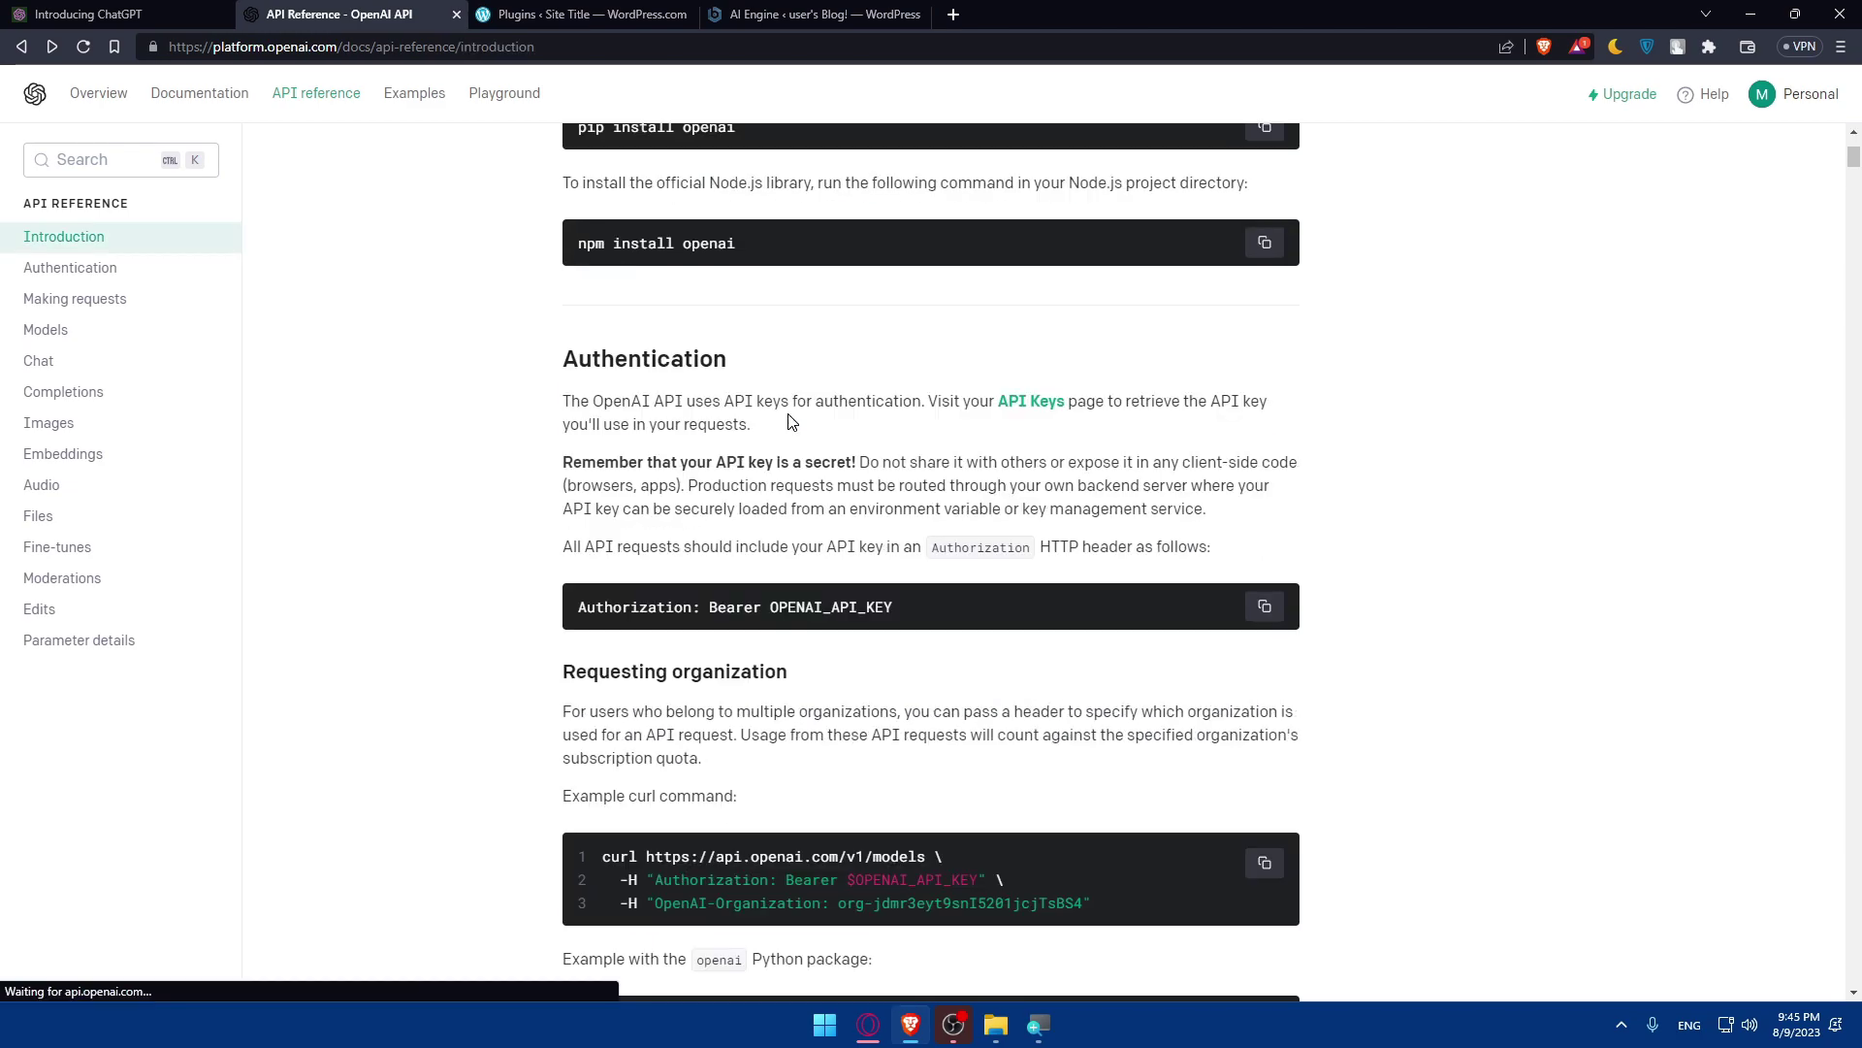
scroll(844, 500, down, 15)
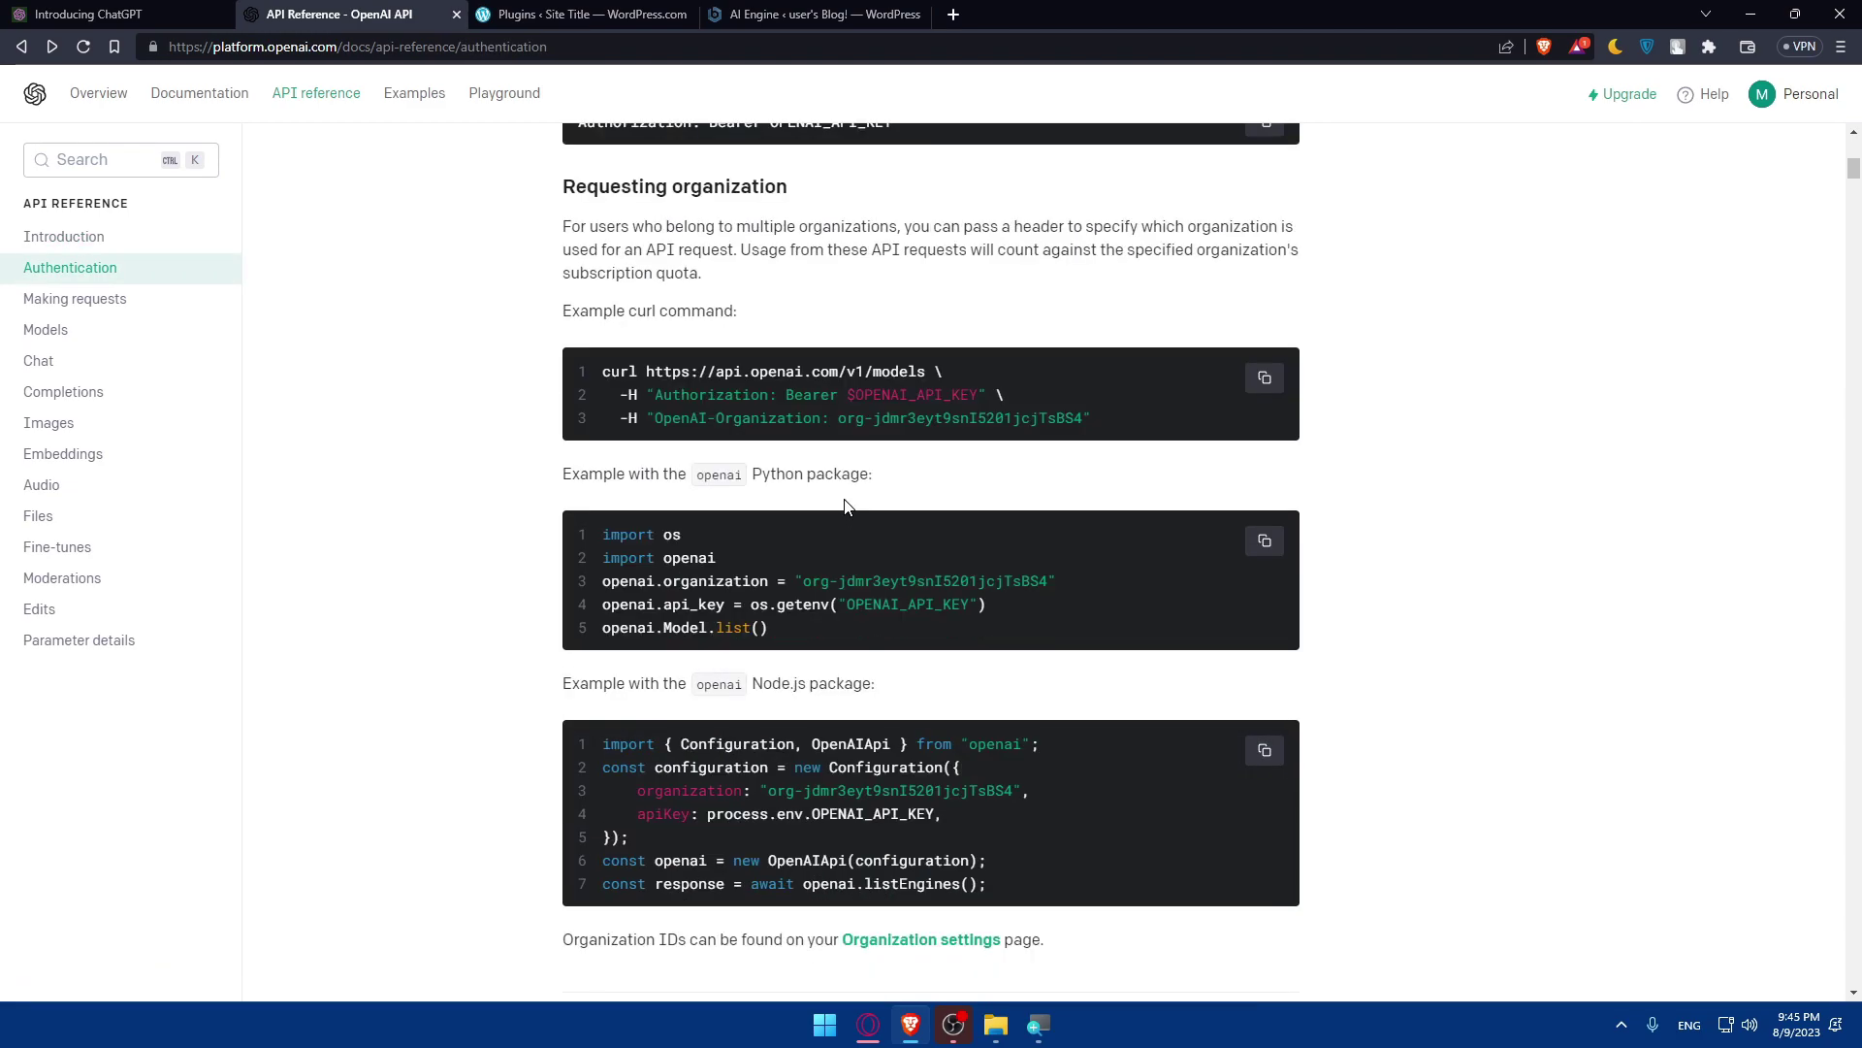
scroll(830, 425, down, 20)
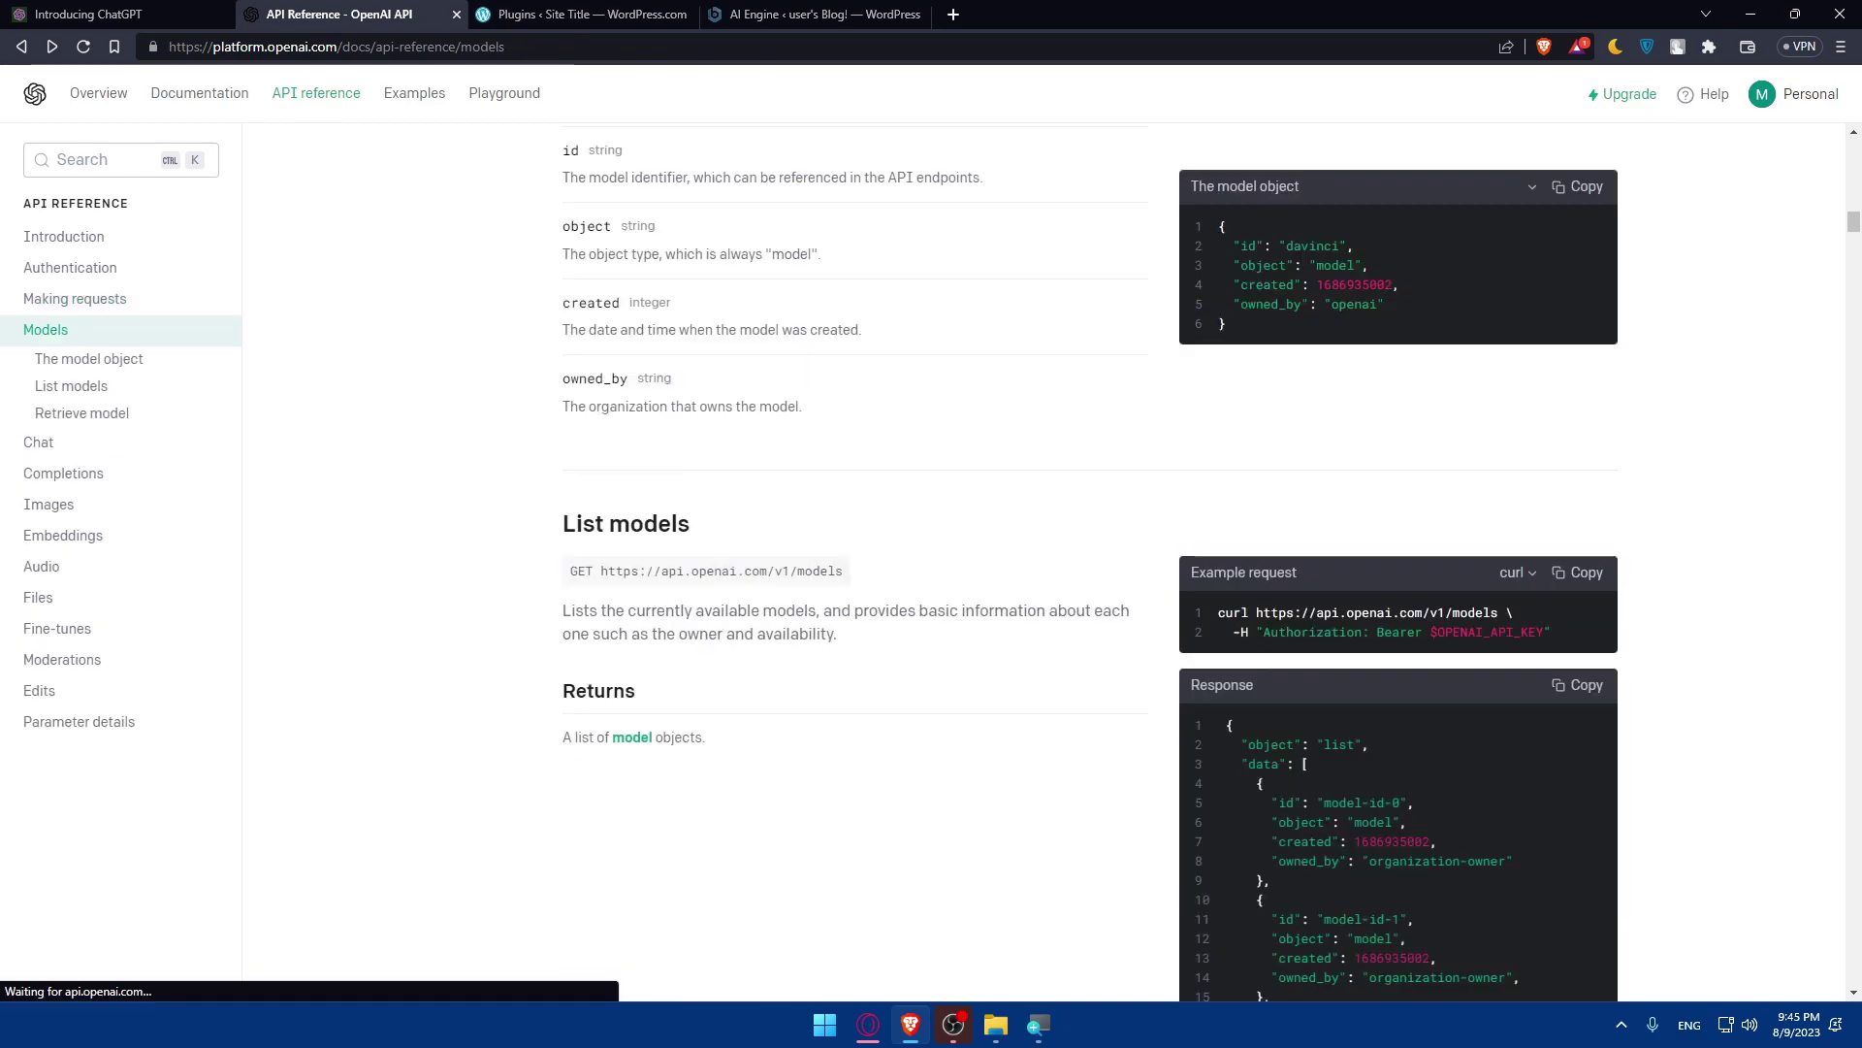
scroll(824, 441, down, 10)
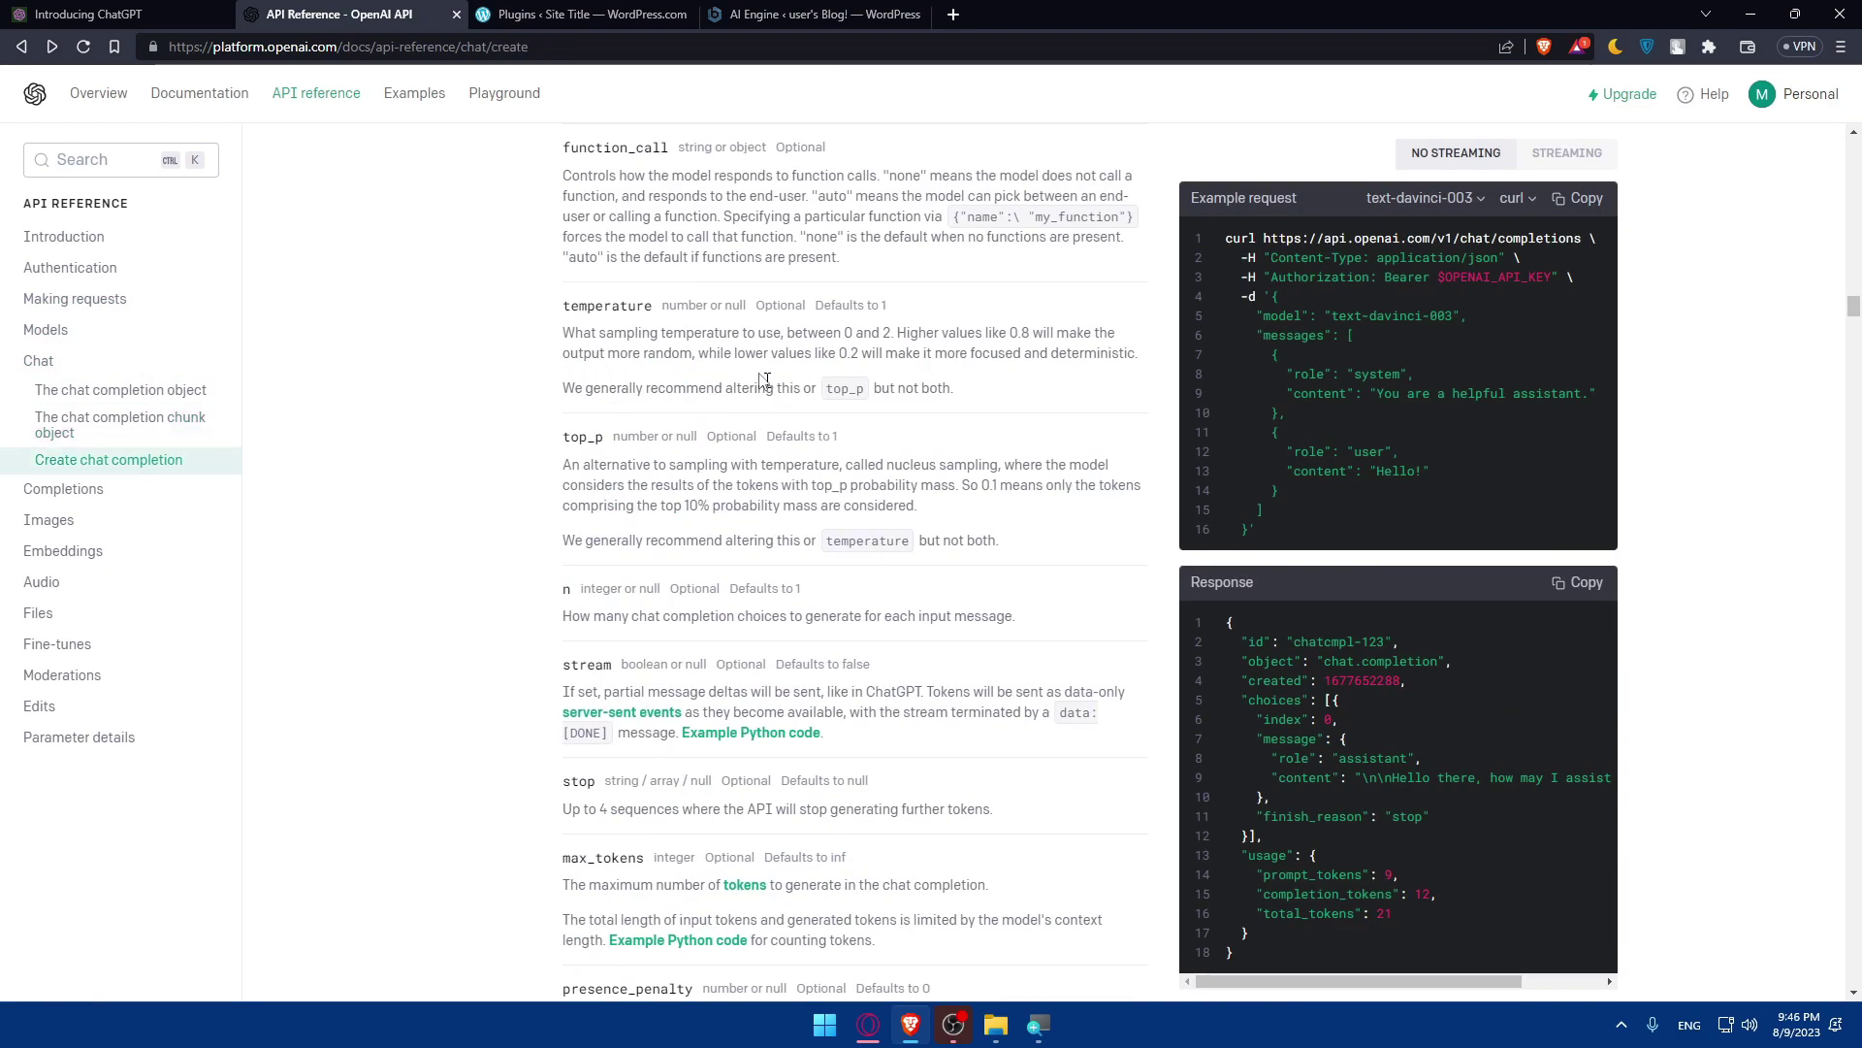
scroll(776, 388, down, 15)
scroll(468, 372, down, 10)
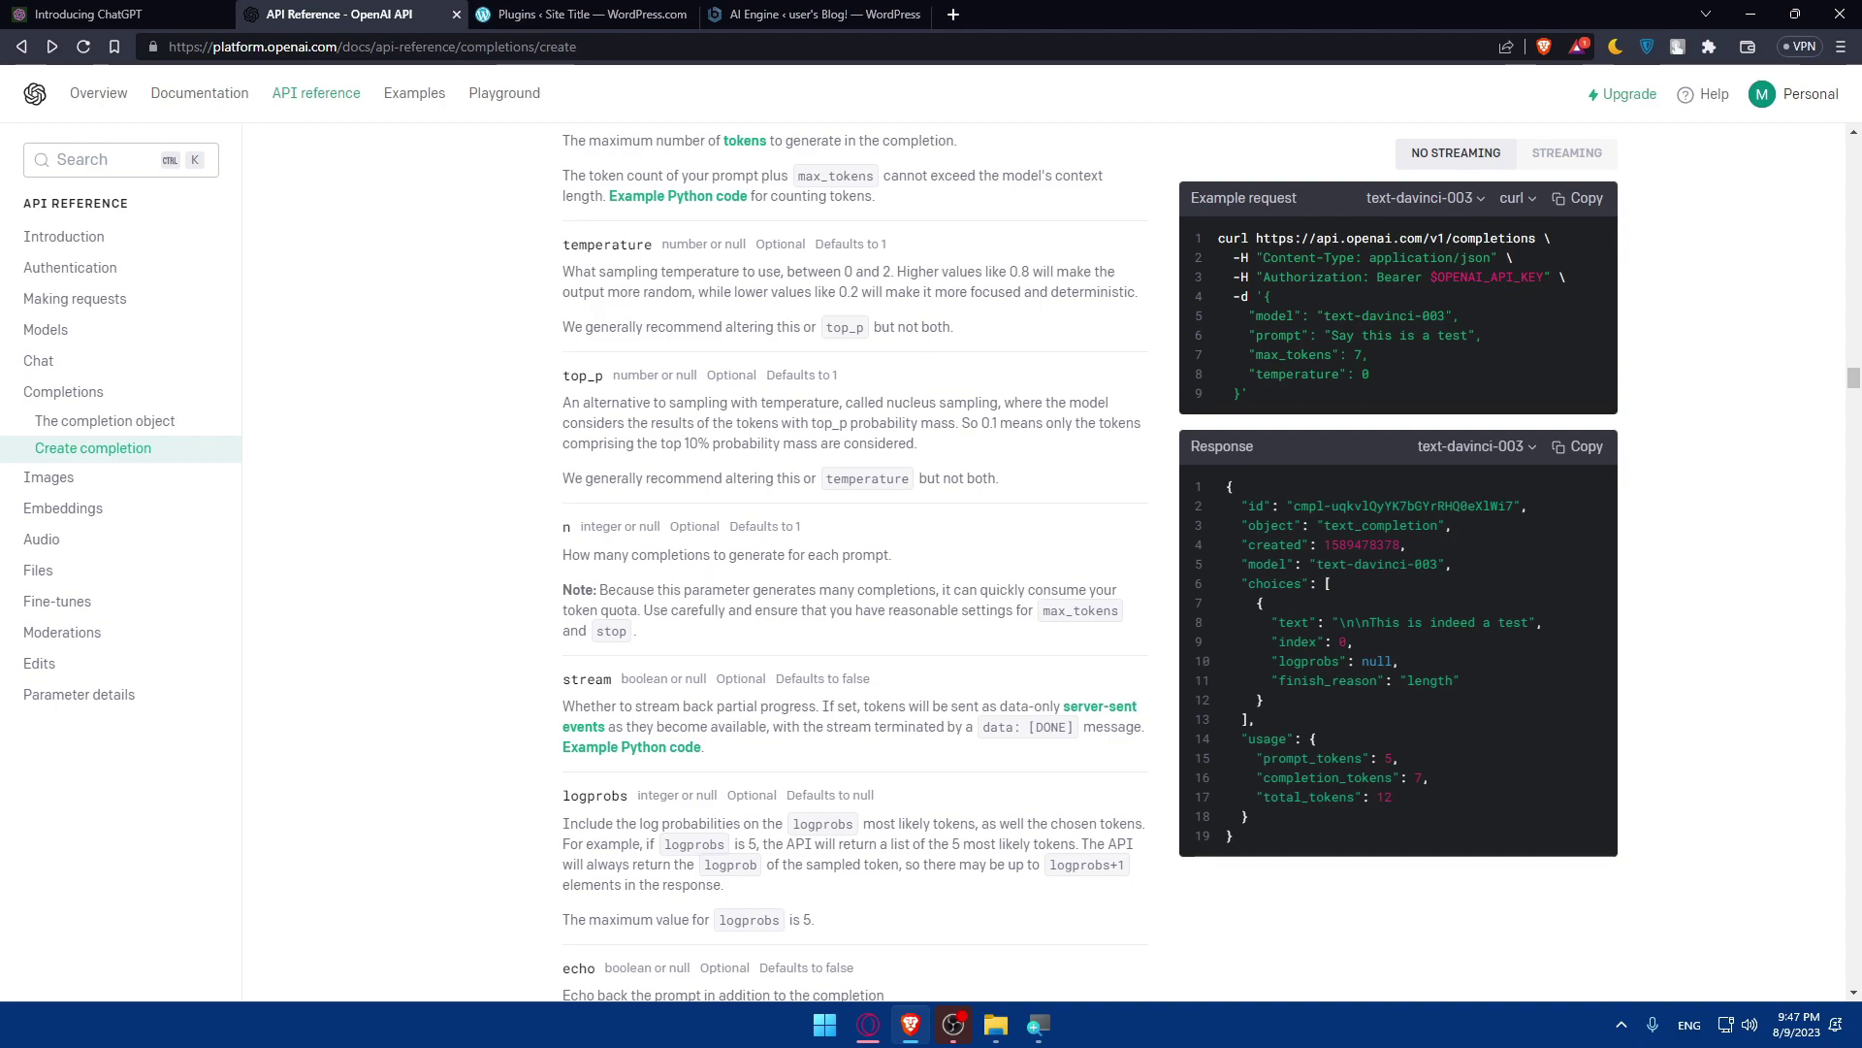
click(769, 14)
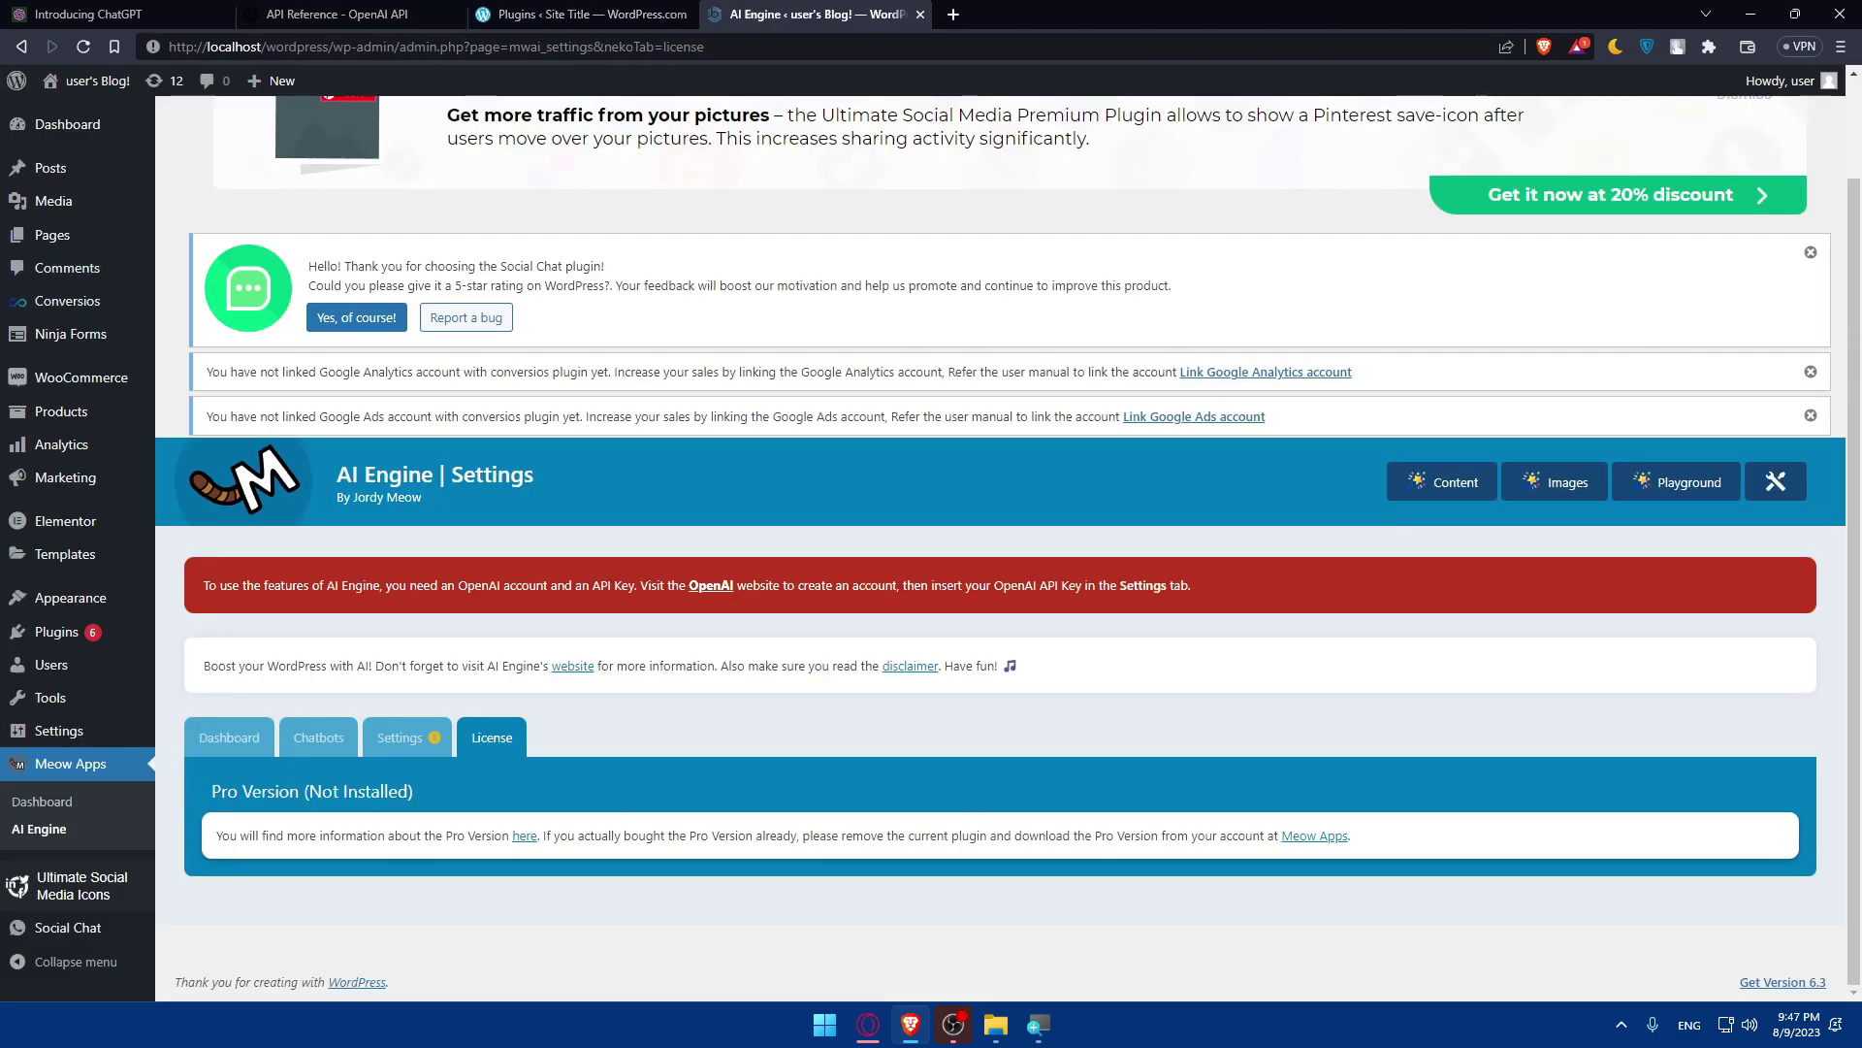